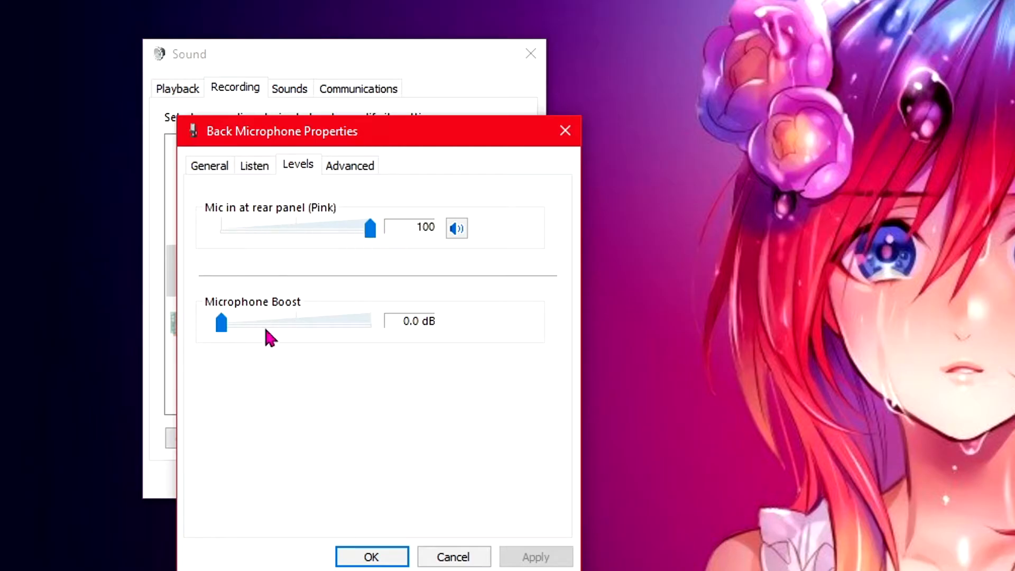
# Step: Review the Back Microphone's level and advanced default-format settings, then close the microphone properties and Sound dialogs without changes
pyautogui.click(349, 167)
pyautogui.click(368, 260)
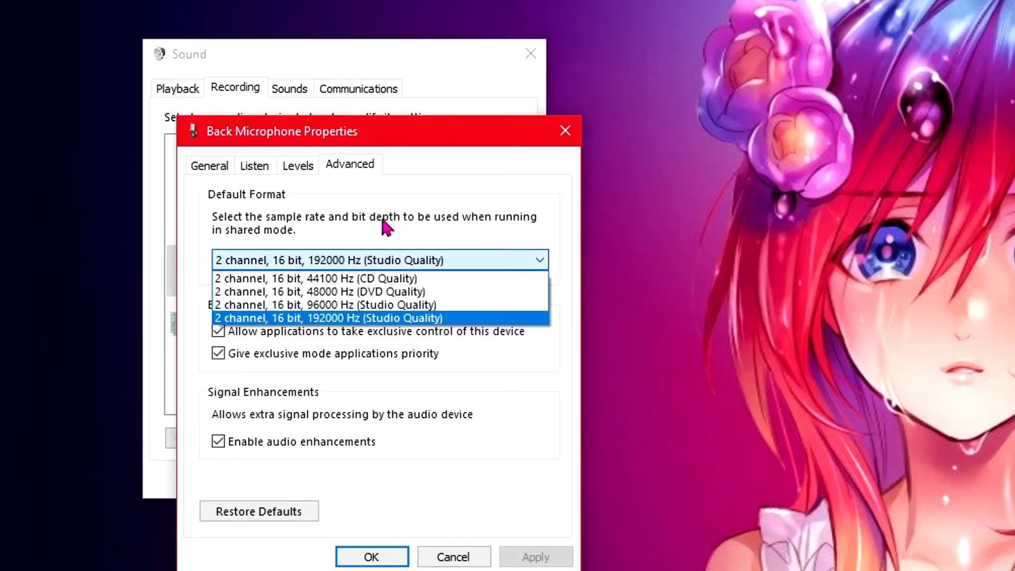
pyautogui.click(430, 197)
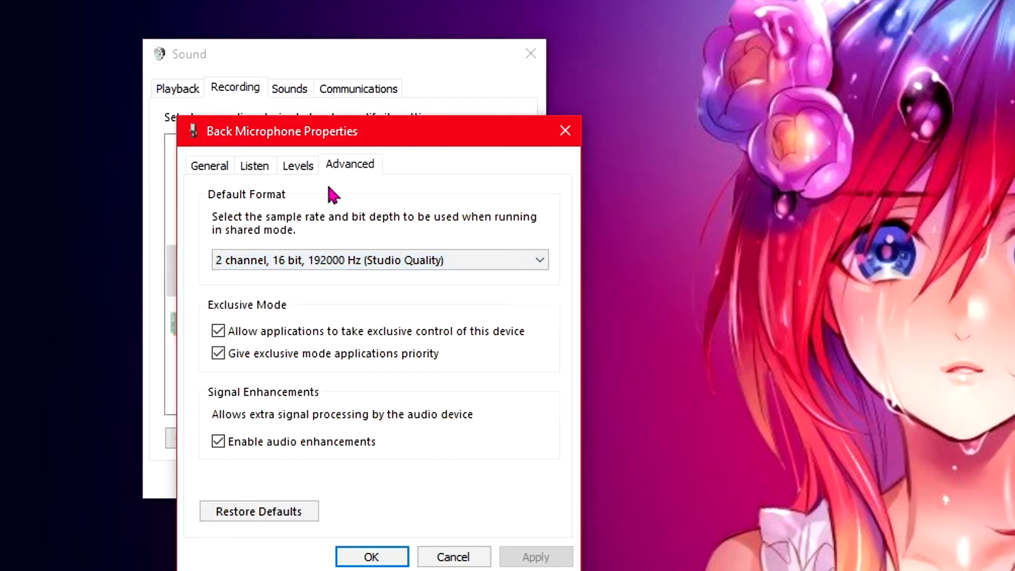
pyautogui.click(255, 166)
pyautogui.click(224, 168)
pyautogui.click(453, 556)
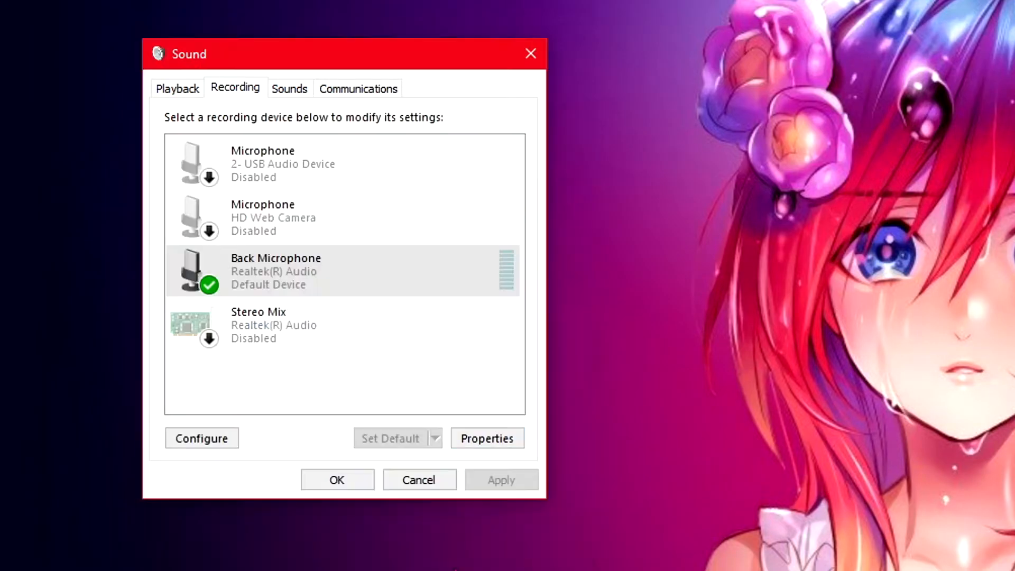
pyautogui.click(411, 481)
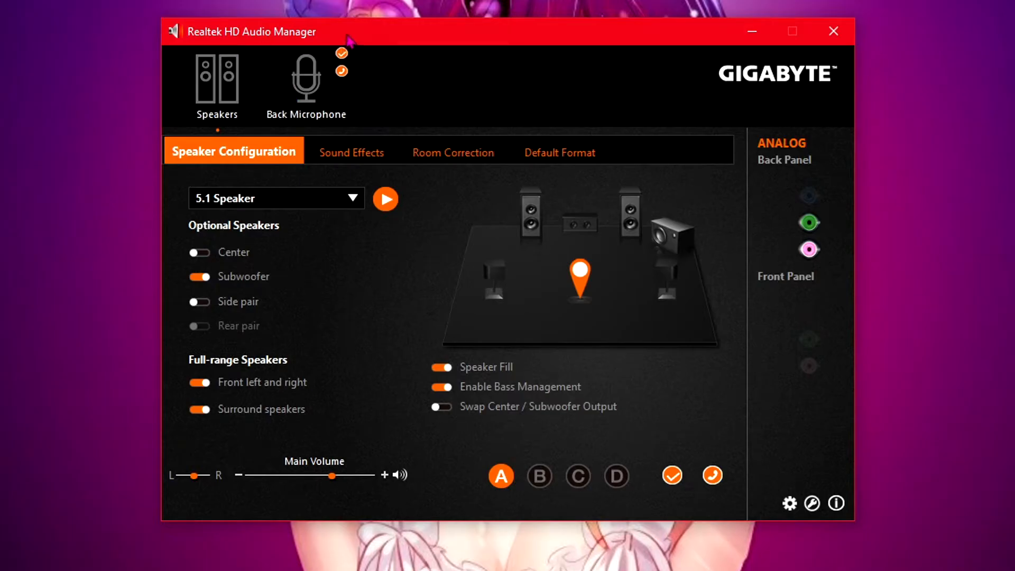
# Step: Review the Back Microphone's effects and default format in Realtek HD Audio Manager, then close the manager
pyautogui.click(321, 111)
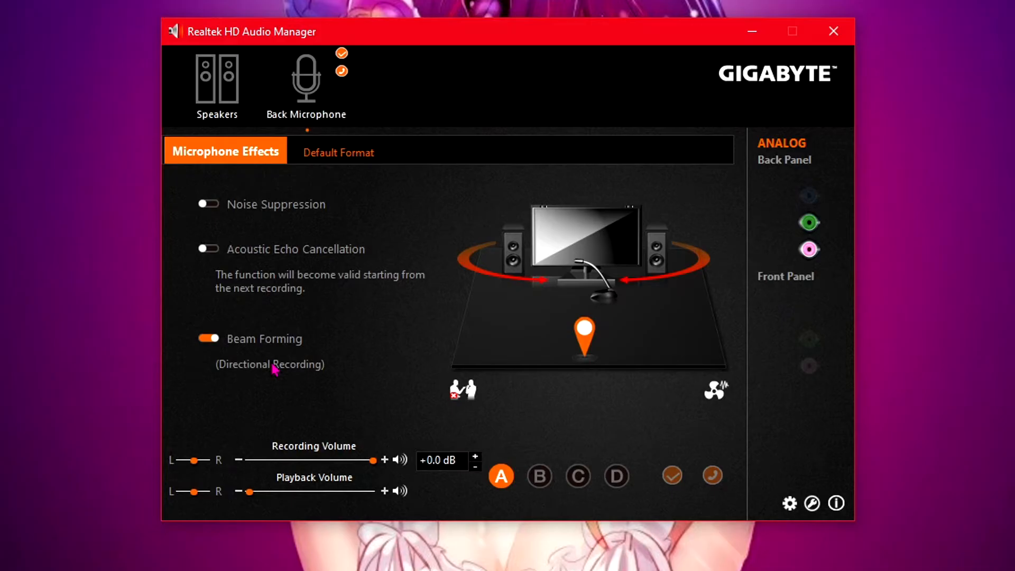
pyautogui.click(271, 347)
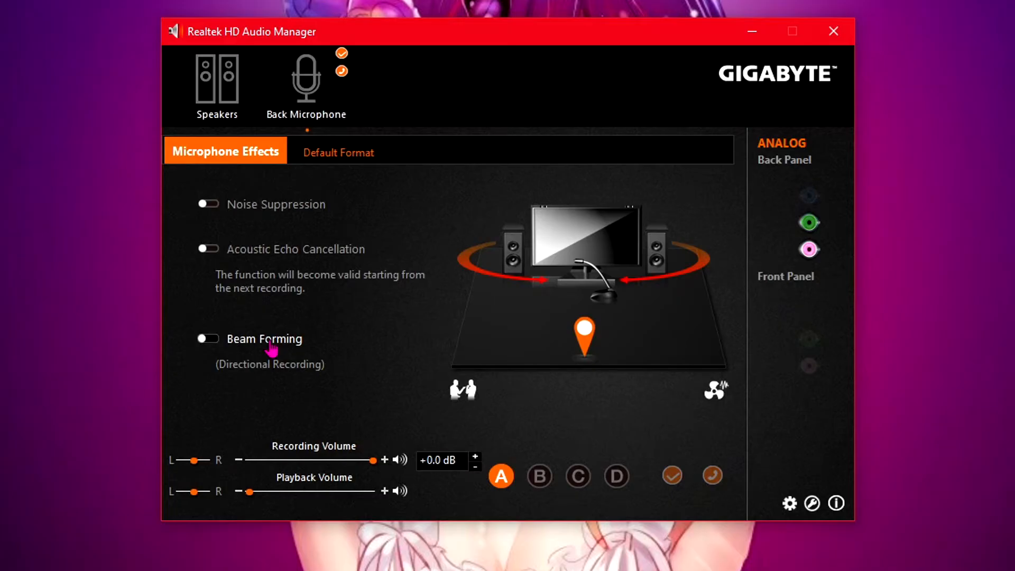
pyautogui.click(271, 348)
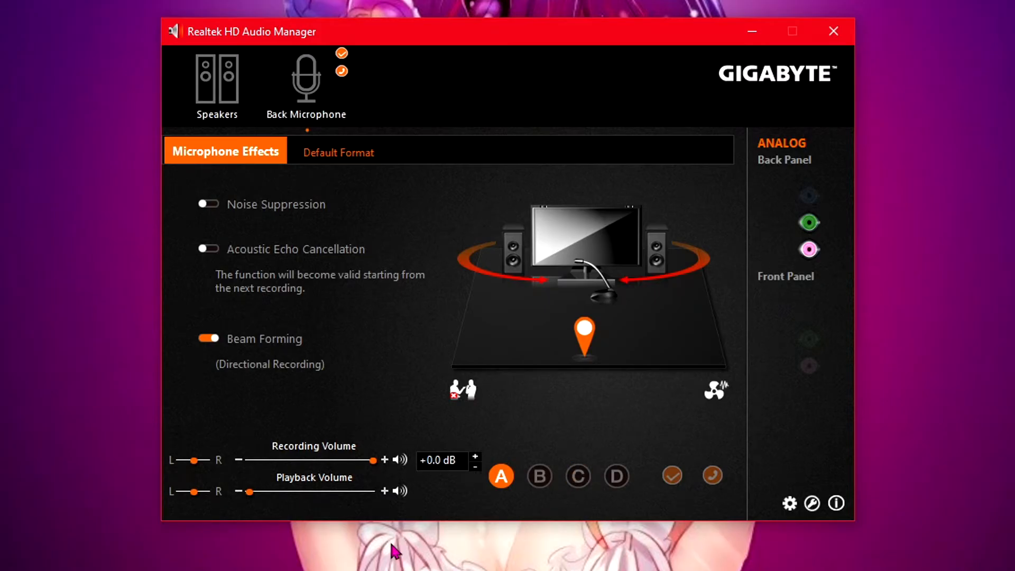
pyautogui.click(346, 161)
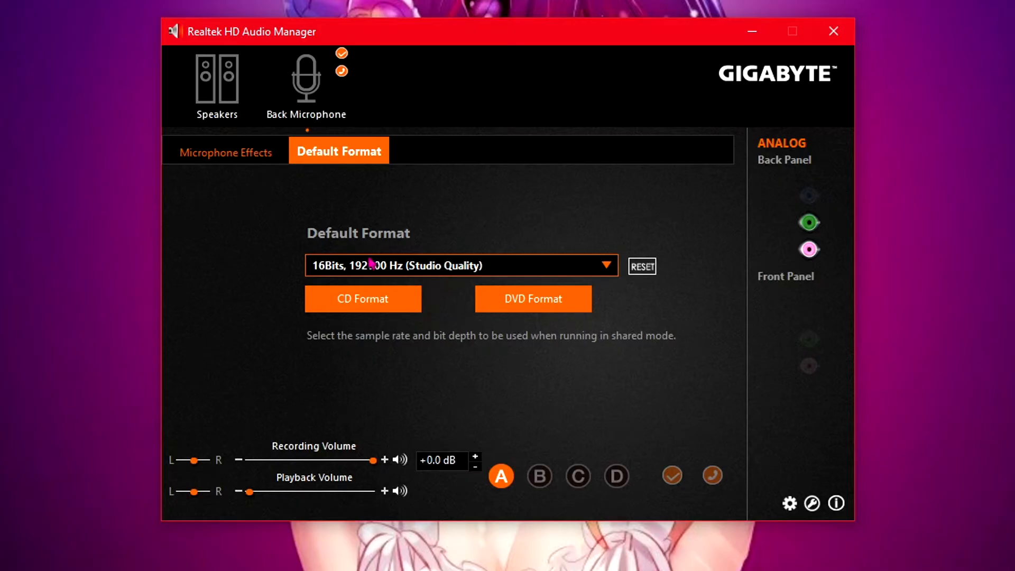
pyautogui.click(443, 266)
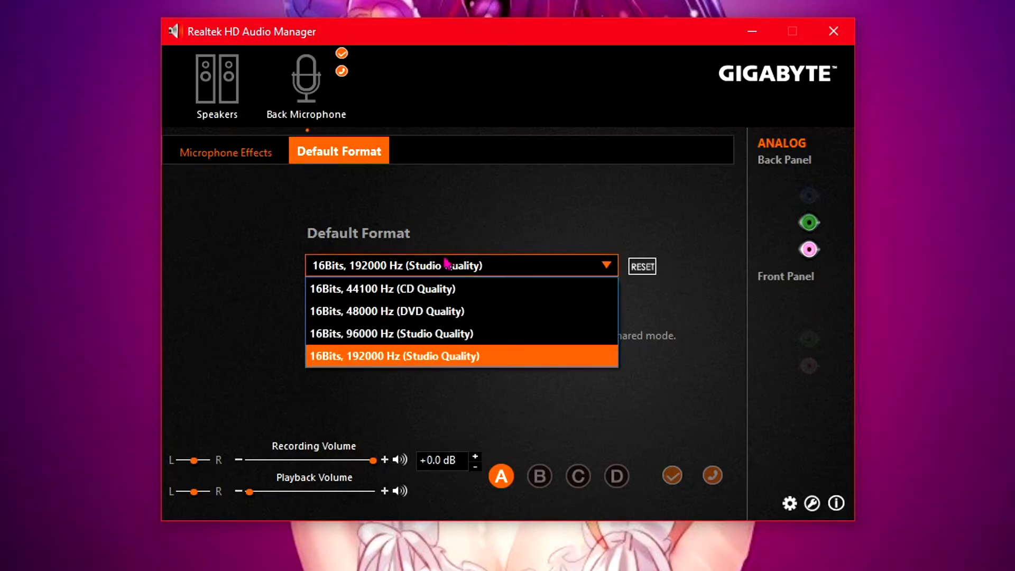
pyautogui.click(488, 232)
pyautogui.click(227, 158)
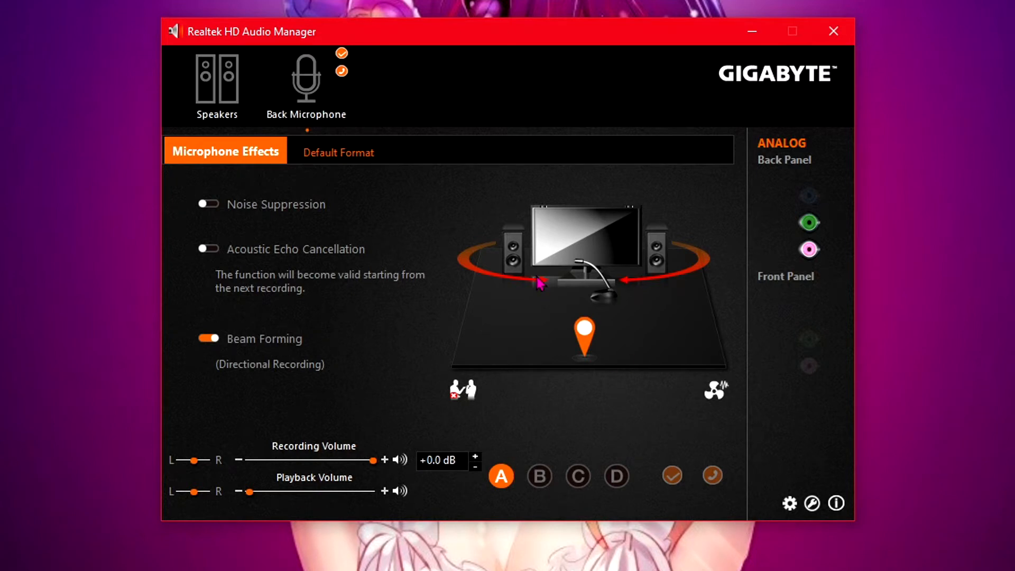
pyautogui.click(818, 33)
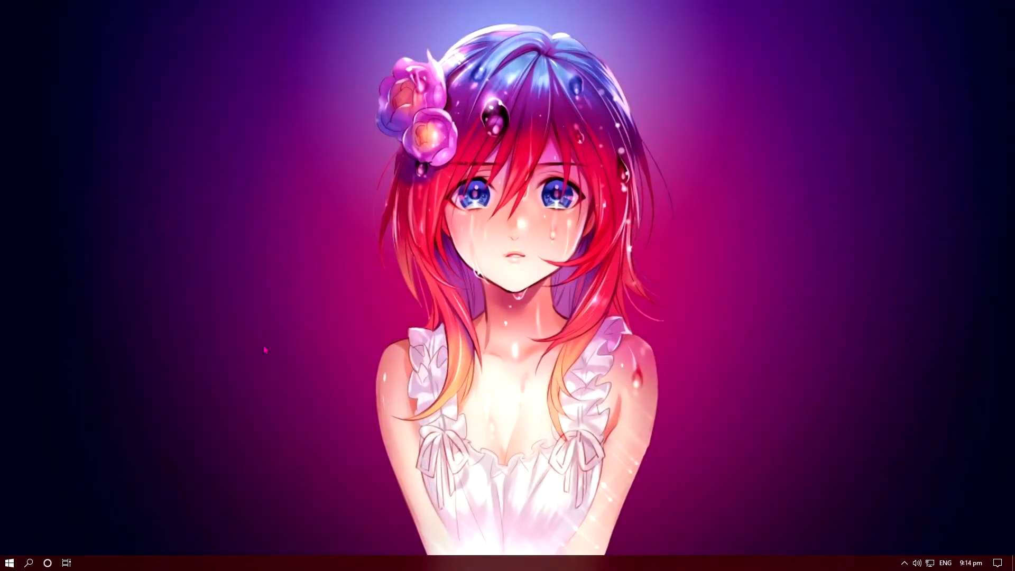
pyautogui.rightClick(263, 345)
pyautogui.click(305, 395)
# Step: Open Microsoft Edge and paste-and-go the download link in a new tab
pyautogui.click(9, 562)
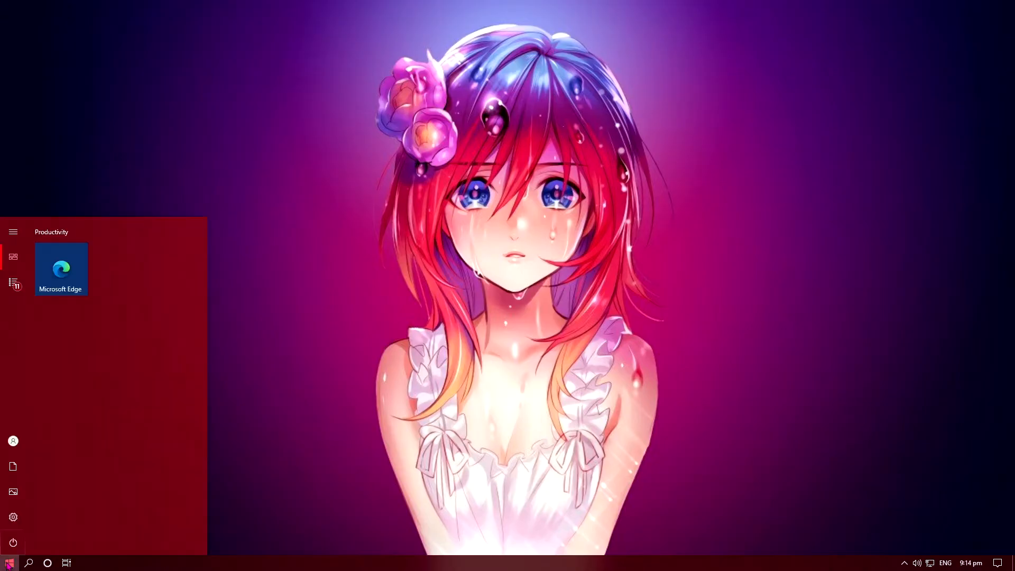
pyautogui.click(70, 276)
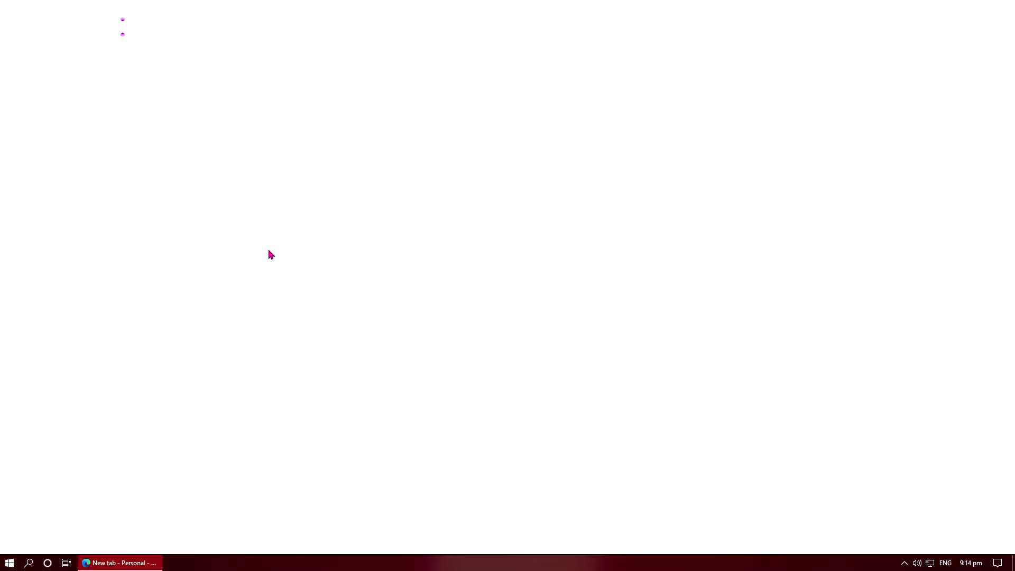
pyautogui.rightClick(255, 22)
pyautogui.click(299, 145)
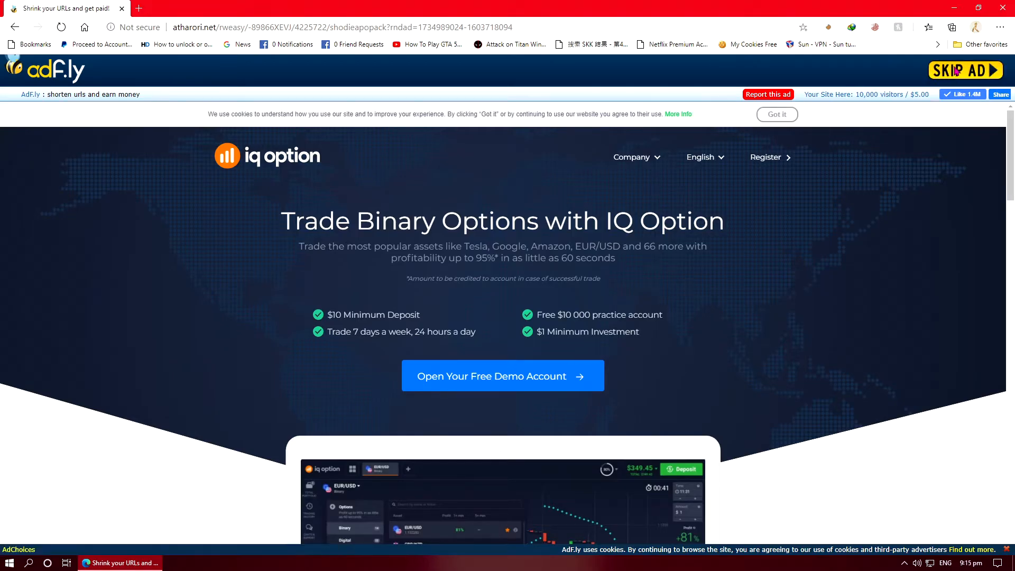
# Step: Skip the ad and allow notifications for the redirect site to continue to the download
pyautogui.click(957, 71)
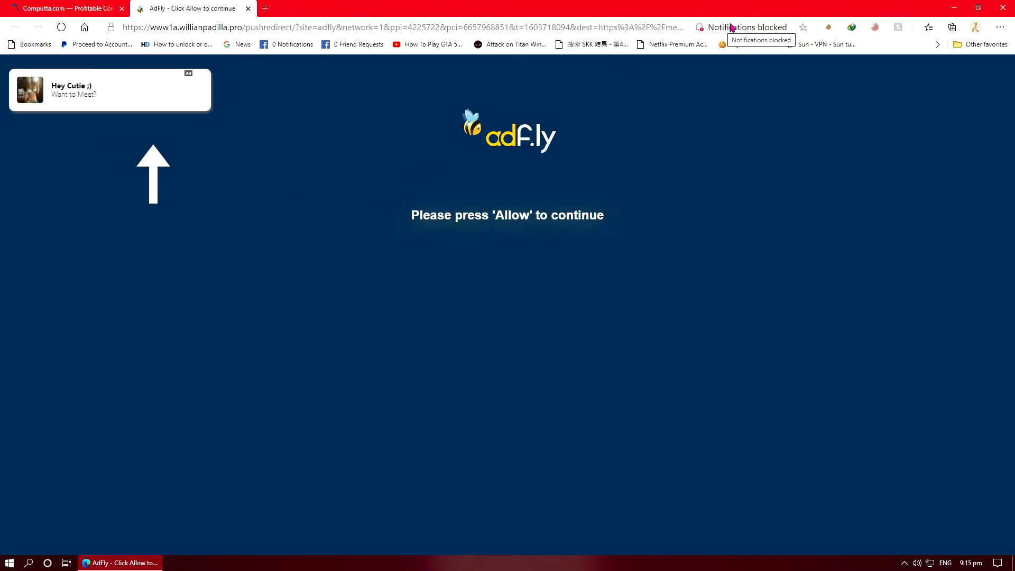
pyautogui.click(730, 29)
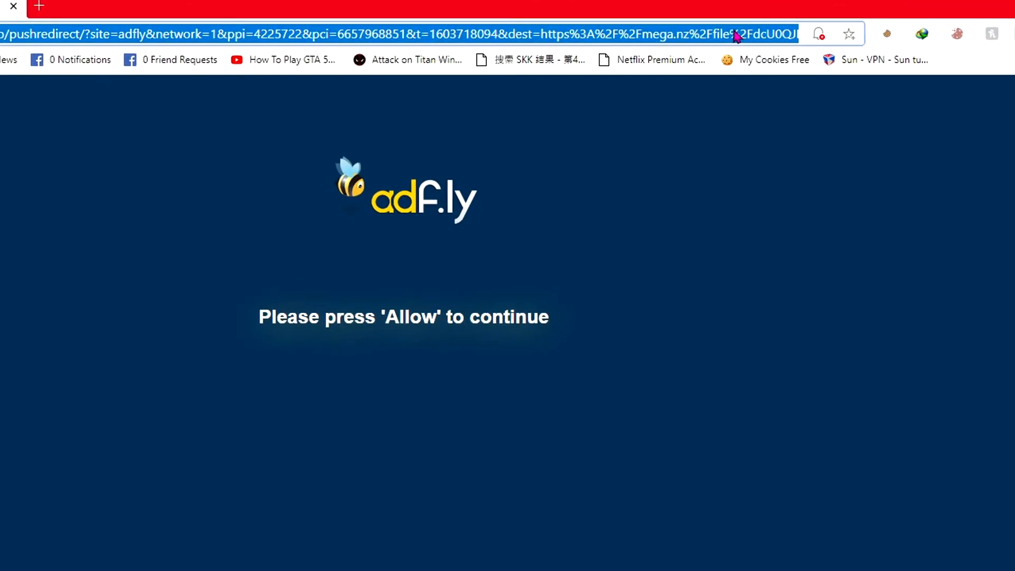
pyautogui.click(818, 34)
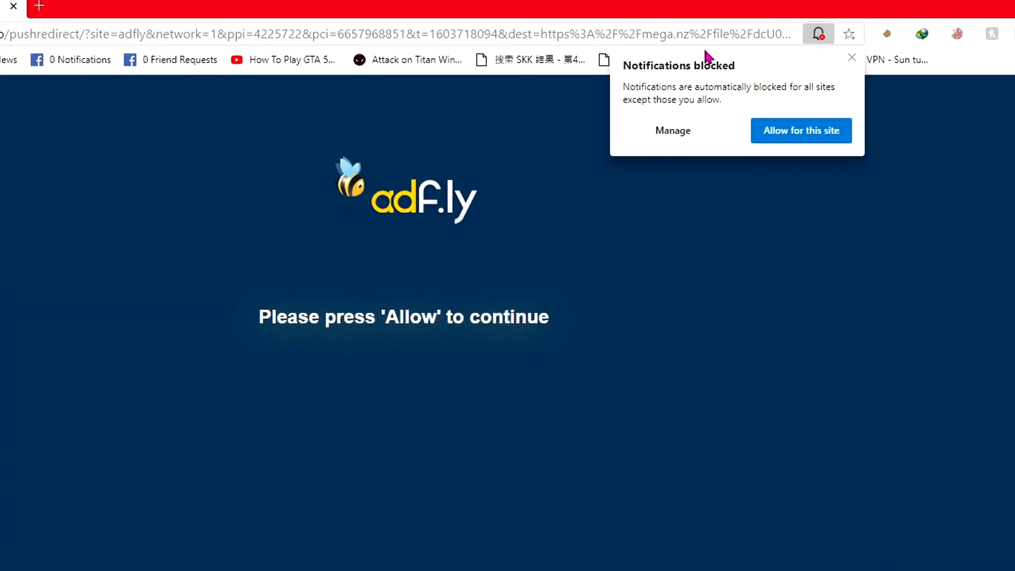
pyautogui.click(793, 138)
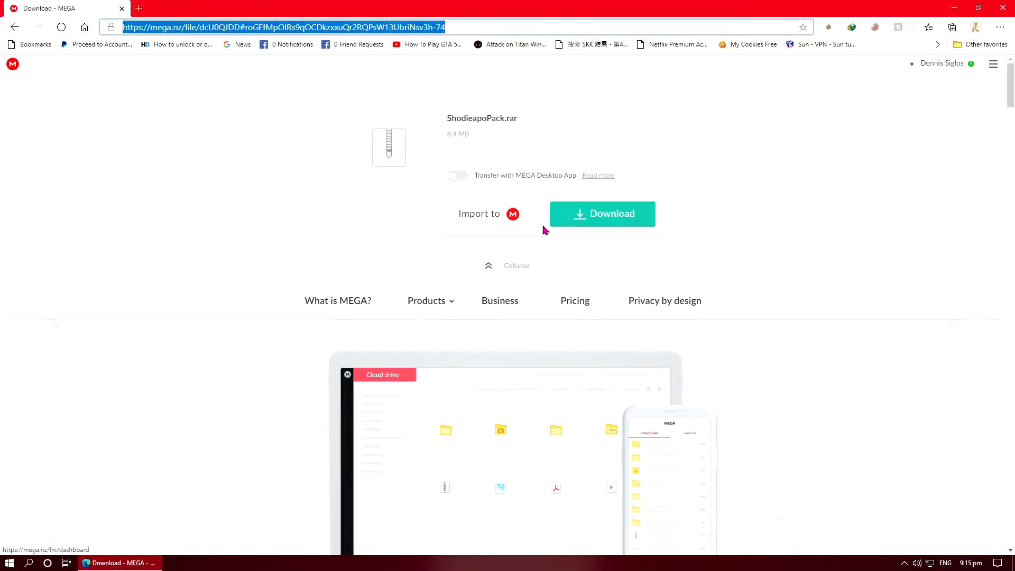
# Step: Download ShodieapoPack.rar from MEGA, open the downloaded file, and close the browser
pyautogui.click(603, 215)
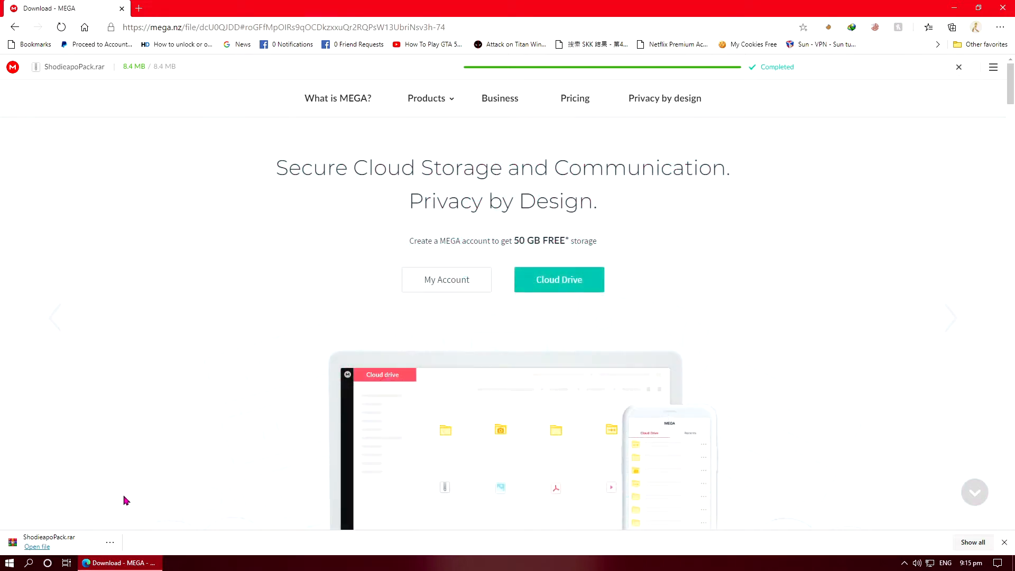
pyautogui.click(42, 545)
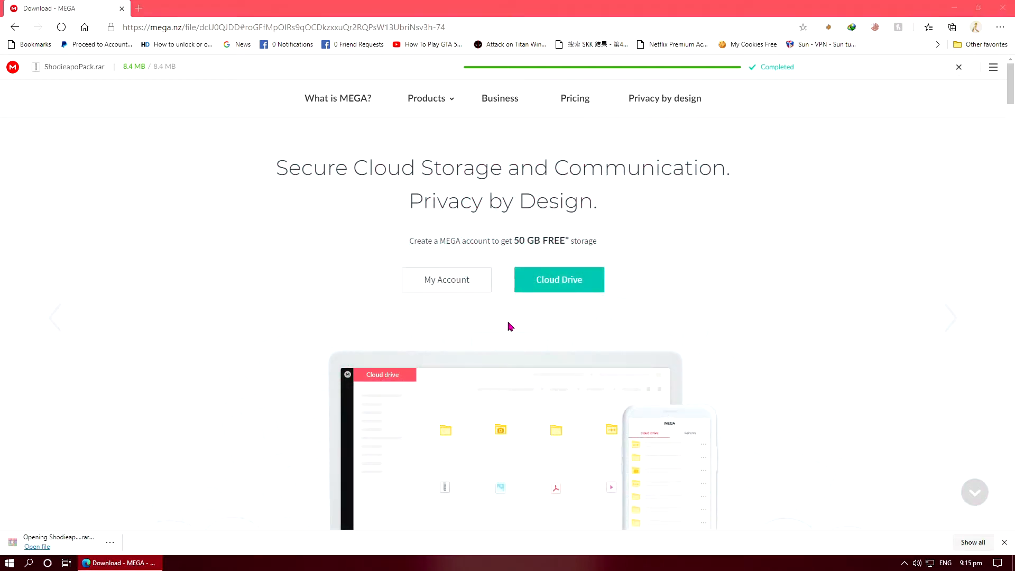
pyautogui.click(1001, 6)
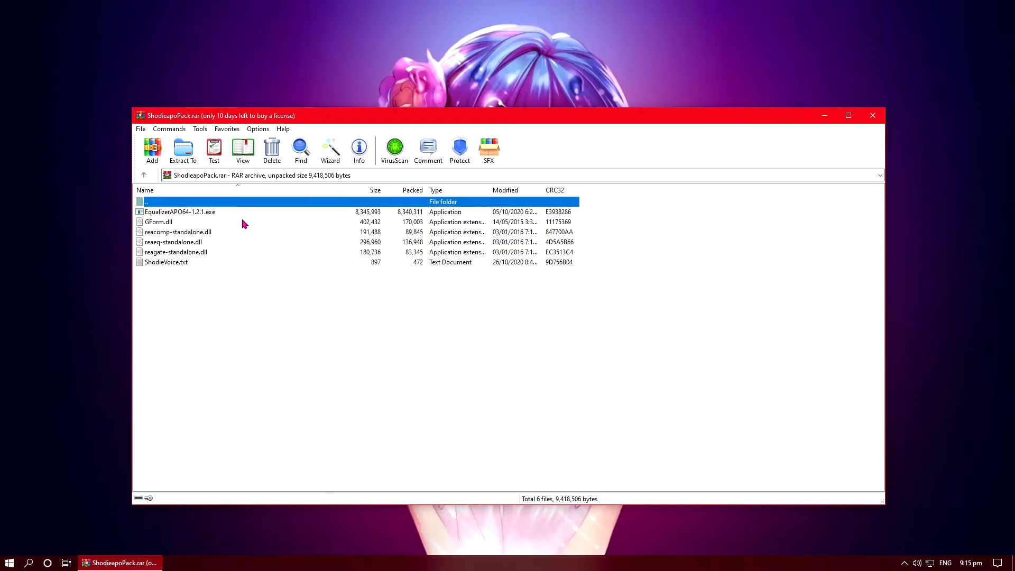
# Step: Create a New folder on the desktop, extract all archive files into it, and close the archive window
pyautogui.rightClick(80, 254)
pyautogui.moveTo(119, 352)
pyautogui.click(249, 353)
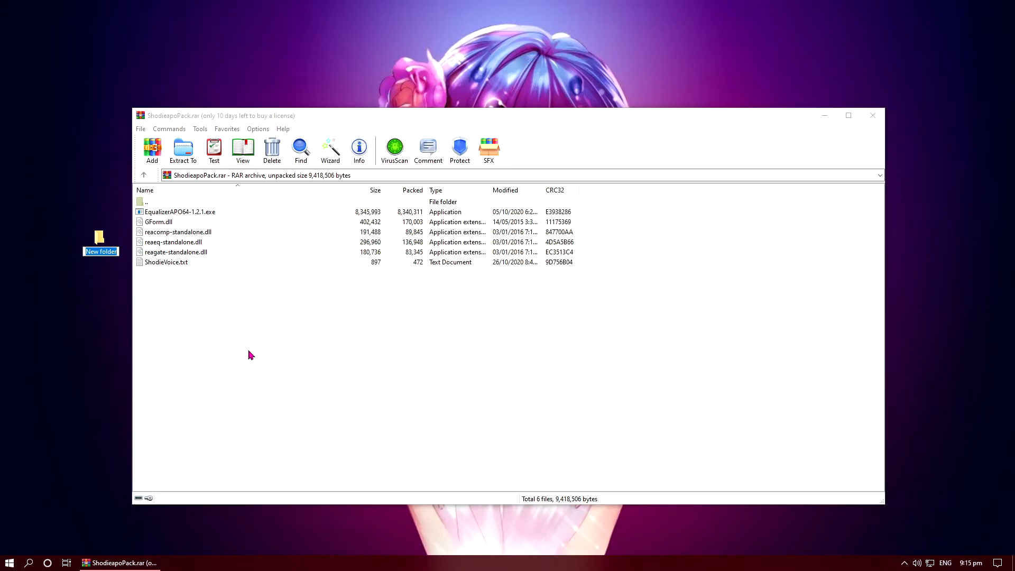
pyautogui.press('Return')
pyautogui.moveTo(249, 350); pyautogui.dragTo(101, 243)
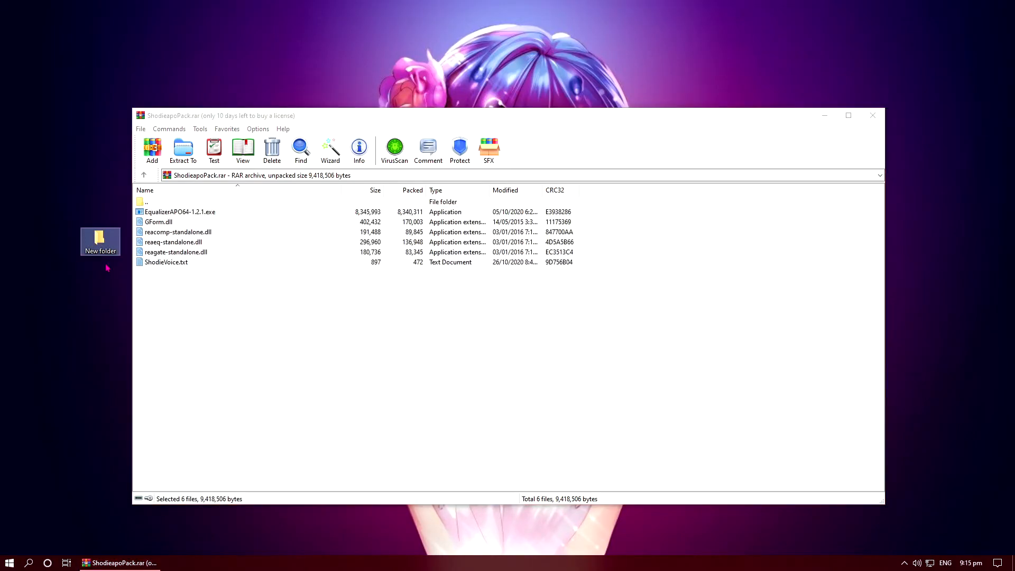
pyautogui.click(867, 112)
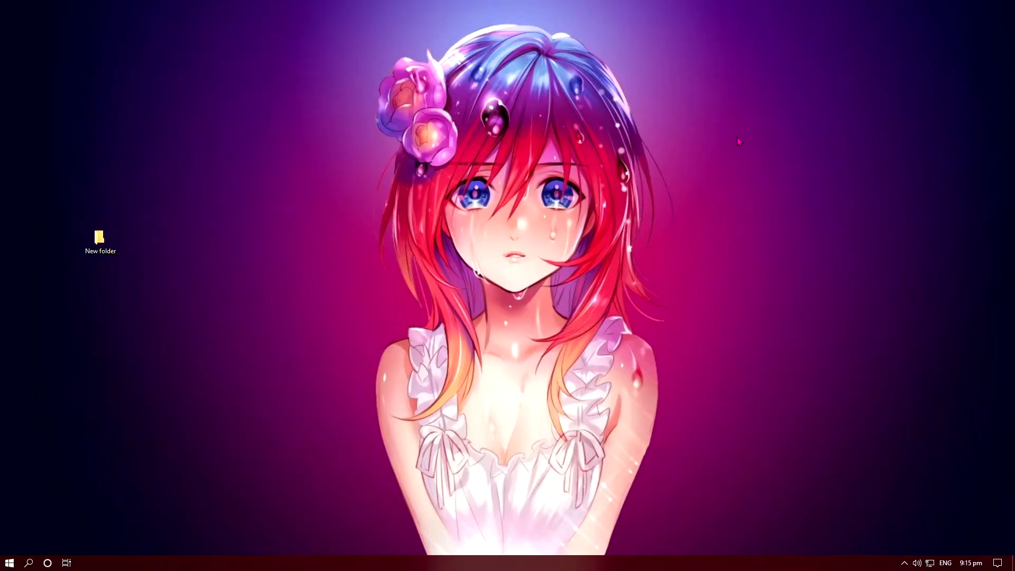
# Step: Open the New folder and run EqualizerAPO64-1.2.1.exe as administrator
pyautogui.doubleClick(101, 240)
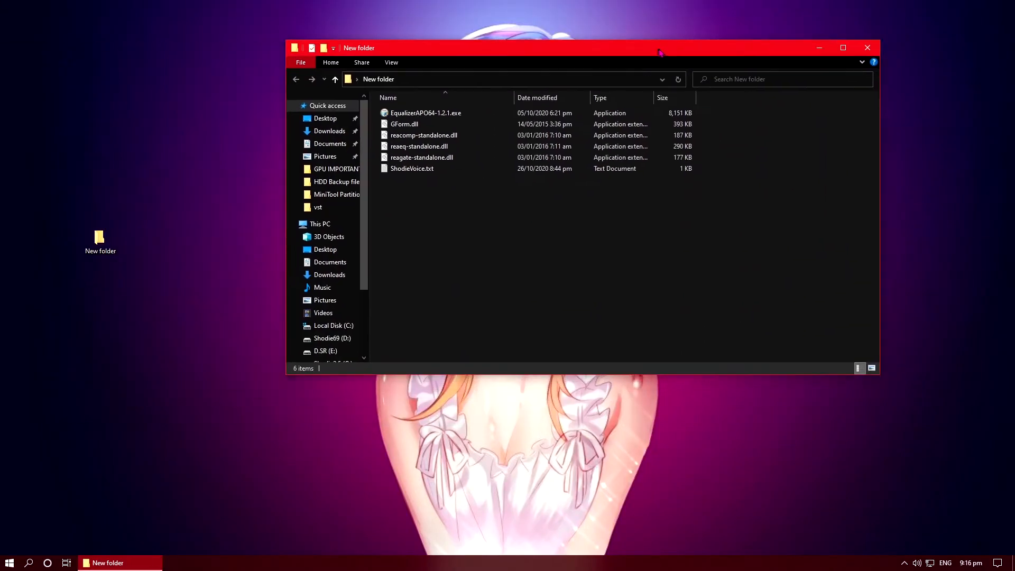
pyautogui.rightClick(197, 128)
pyautogui.click(252, 178)
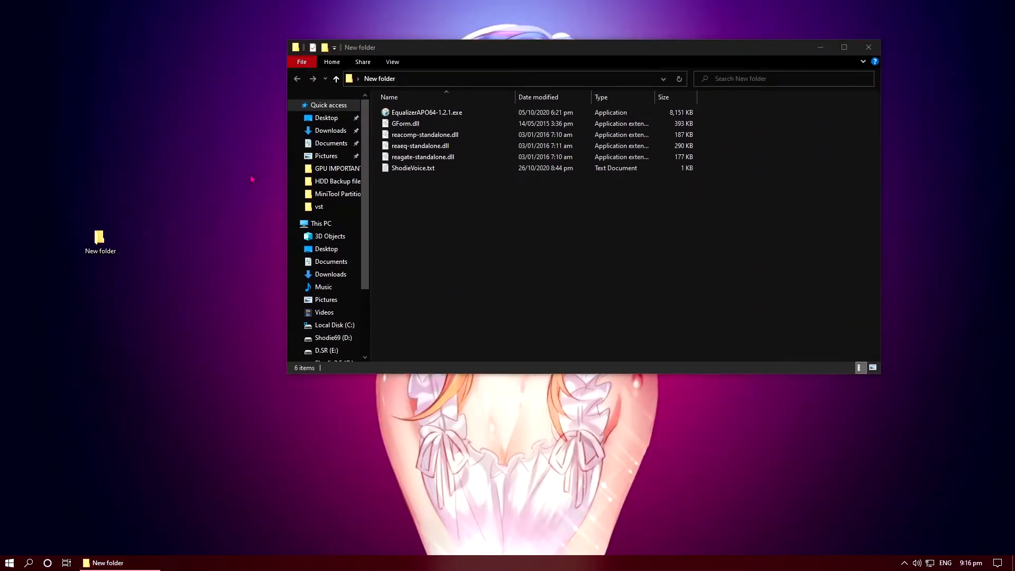
pyautogui.click(427, 112)
pyautogui.rightClick(377, 110)
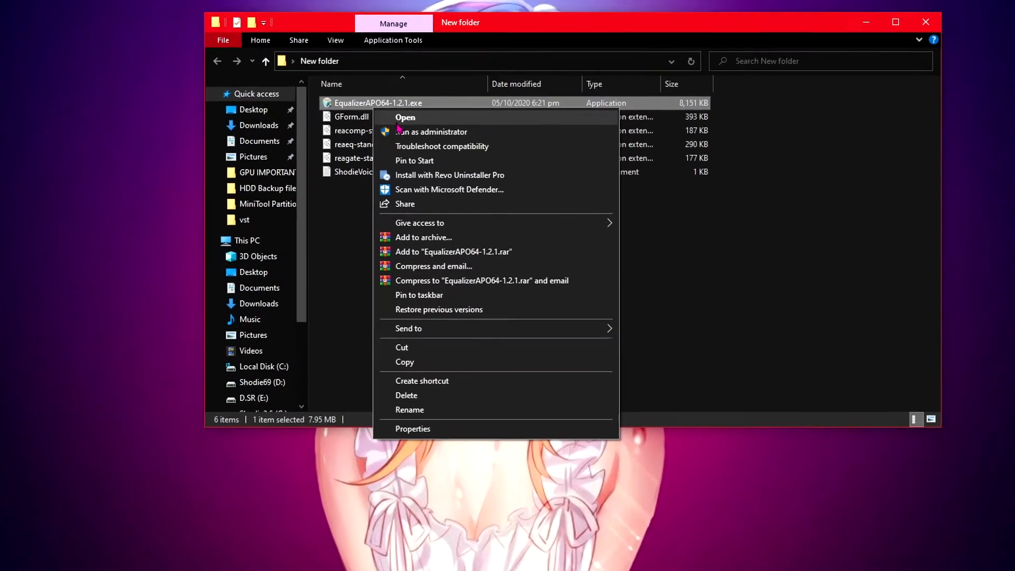
pyautogui.click(423, 136)
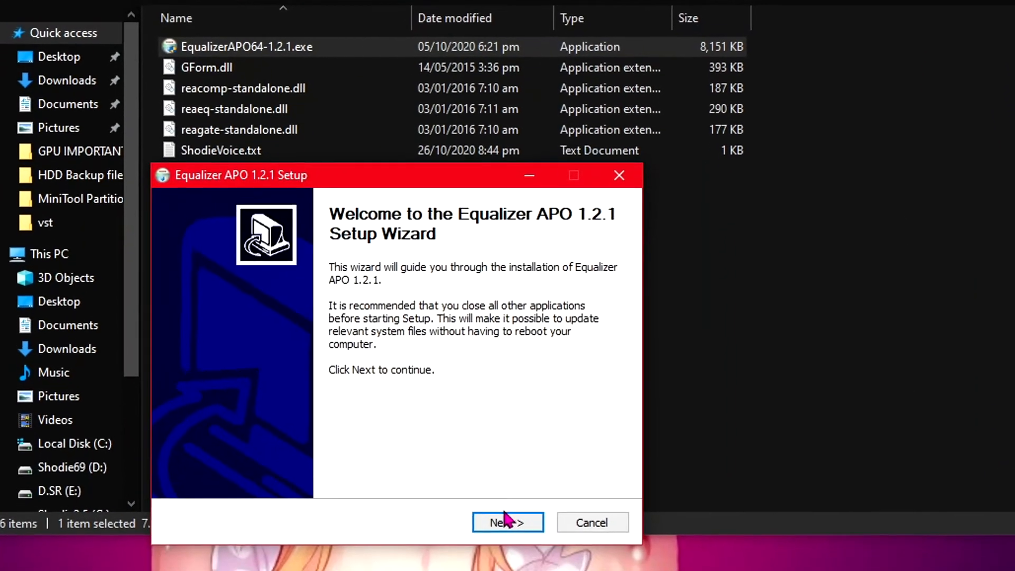
# Step: Proceed through the Equalizer APO 1.2.1 setup wizard with the default install location and Start Menu folder, and install
pyautogui.click(511, 543)
pyautogui.click(461, 472)
pyautogui.click(509, 467)
pyautogui.click(515, 469)
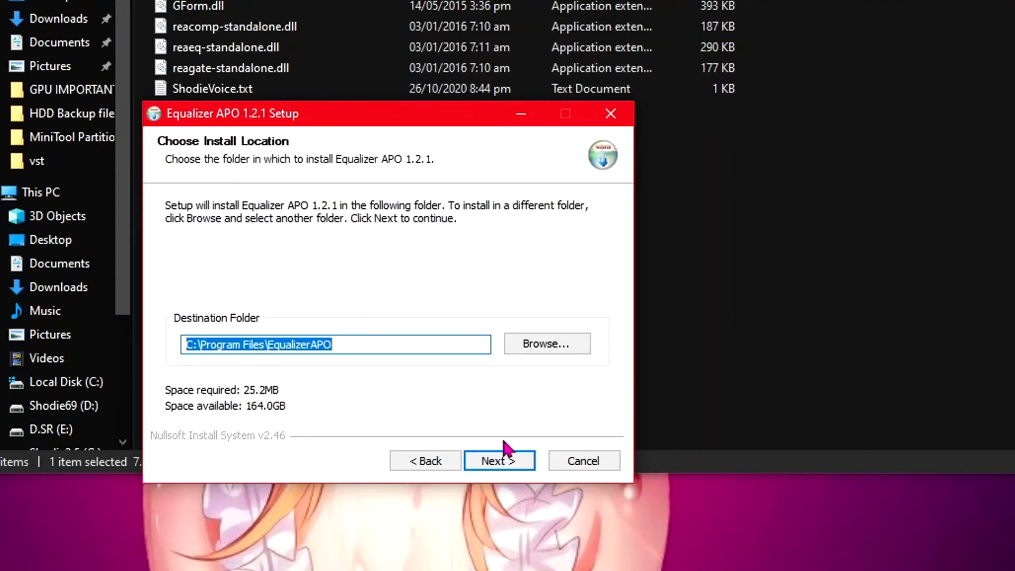
pyautogui.click(490, 464)
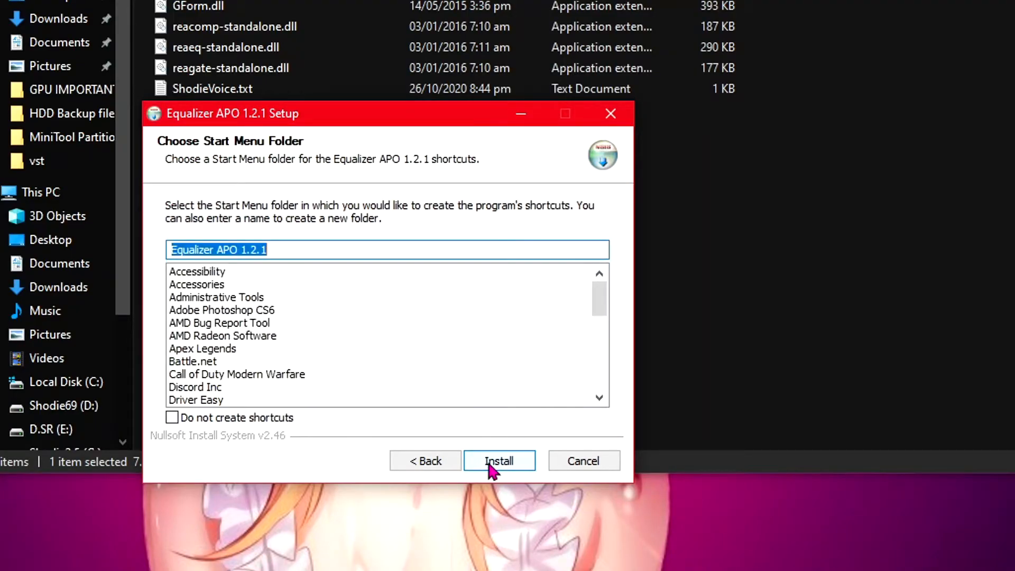
pyautogui.click(490, 468)
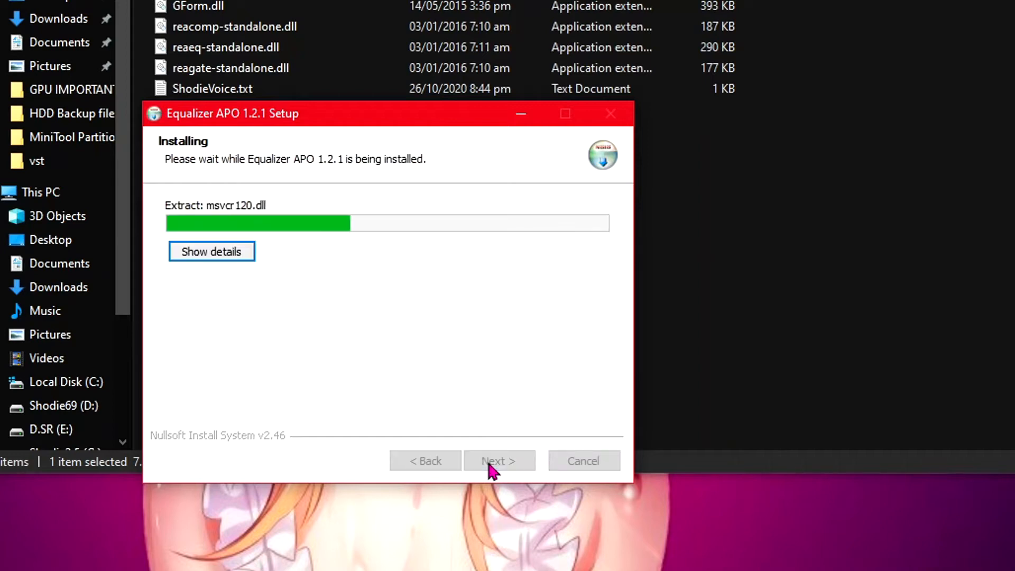
# Step: In the Configurator's capture devices, tick Back Microphone for APO installation
pyautogui.click(217, 255)
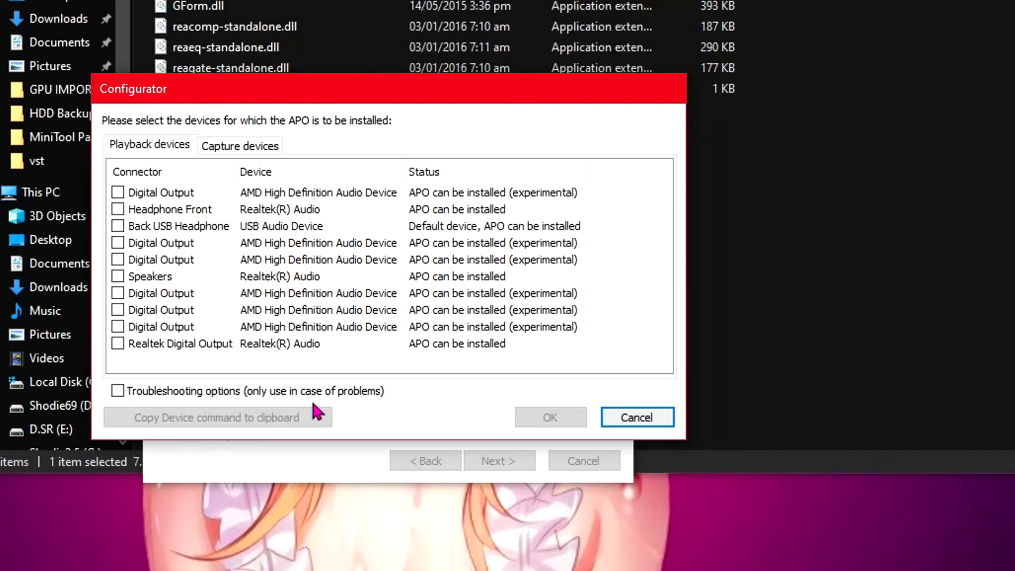
pyautogui.click(259, 148)
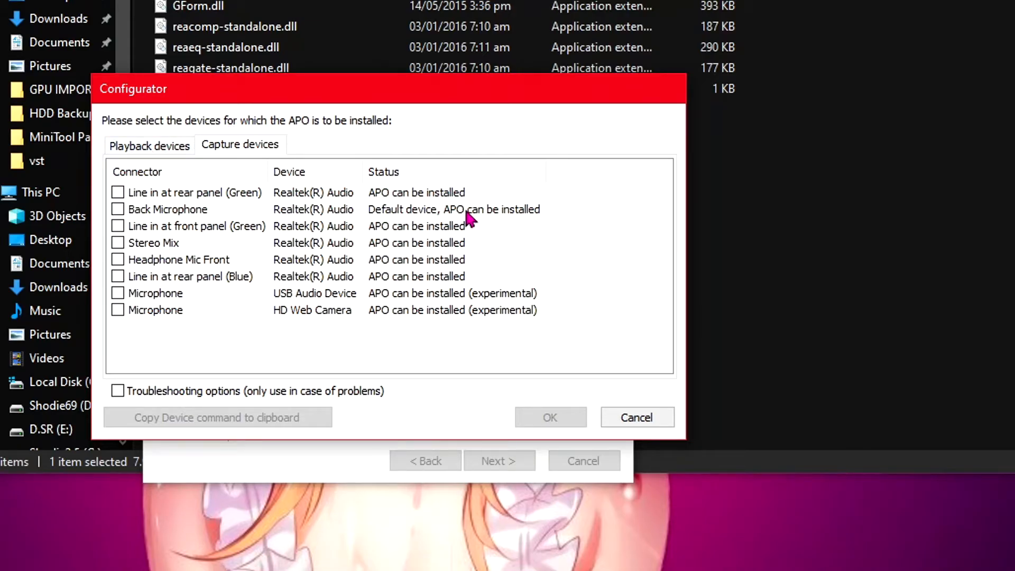
pyautogui.click(147, 210)
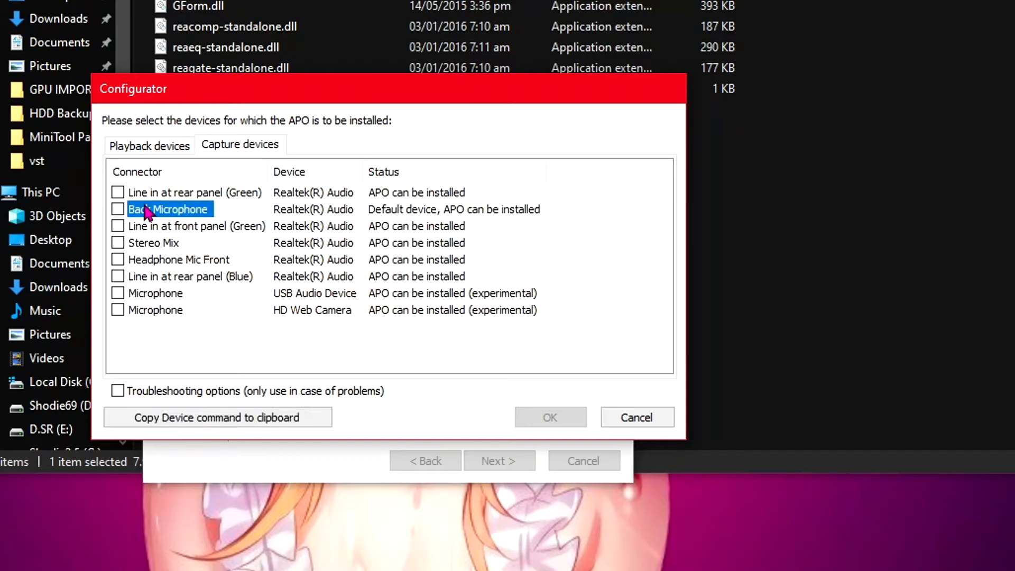
pyautogui.click(118, 209)
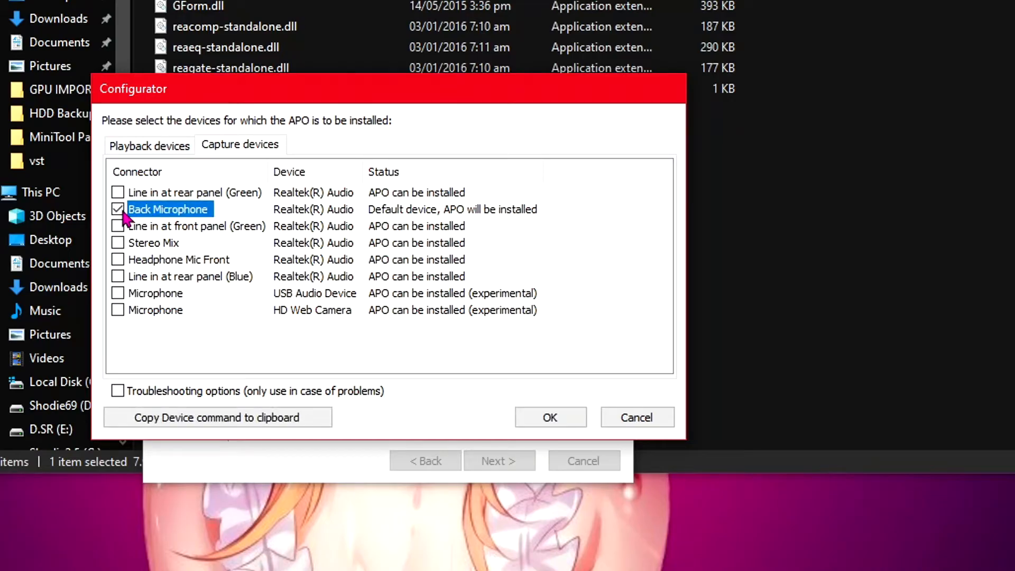
# Step: Enable troubleshooting options, set the install mode to Install as SFX/MFX, and confirm the Configurator and info dialog
pyautogui.click(235, 394)
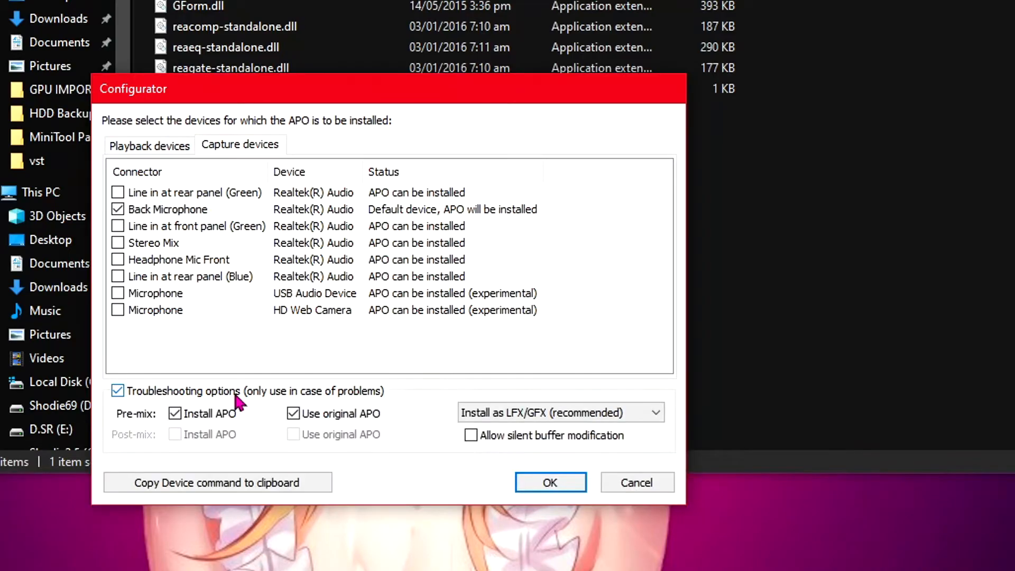
pyautogui.click(498, 412)
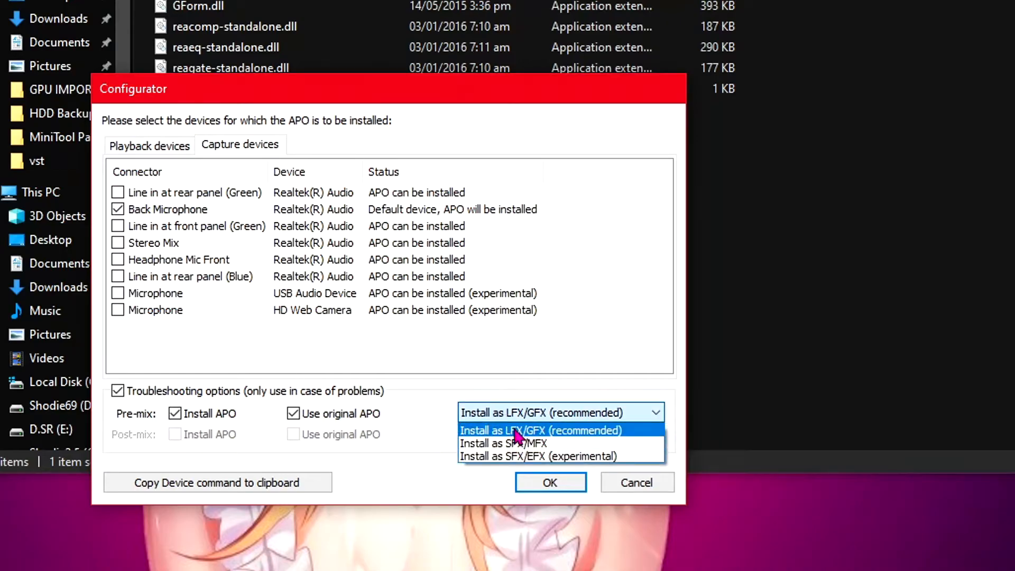
pyautogui.click(477, 449)
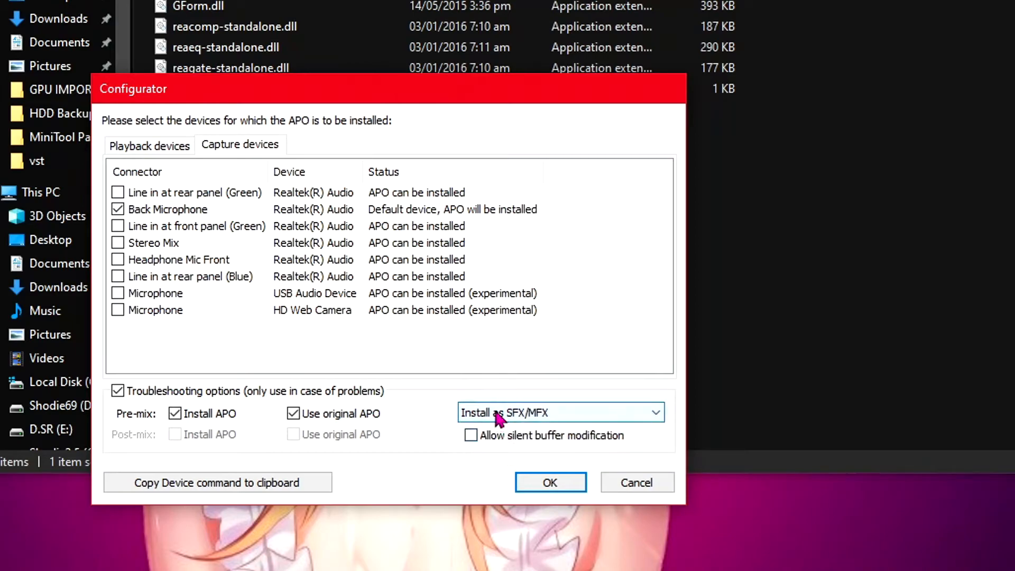
pyautogui.click(526, 484)
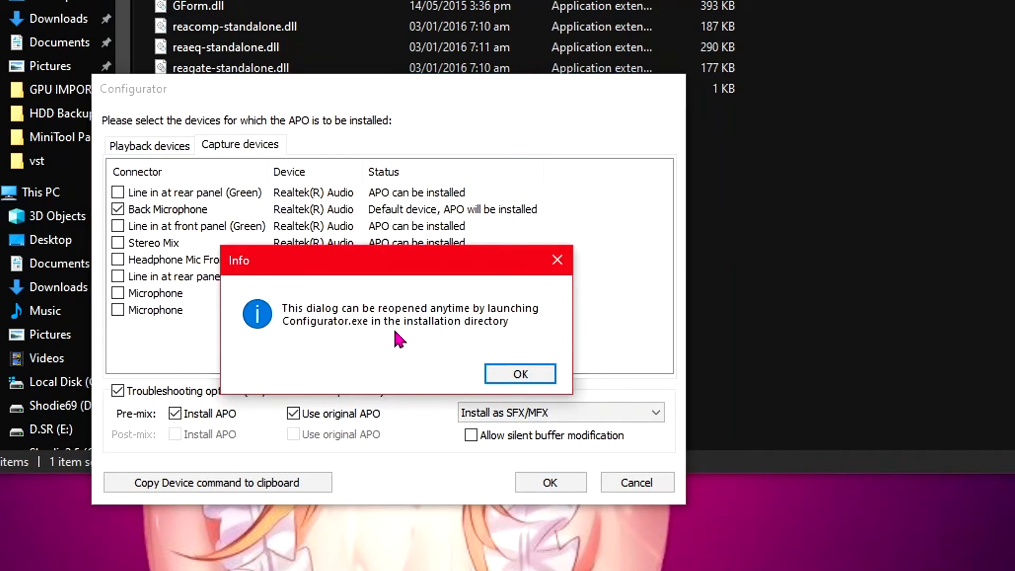
pyautogui.click(520, 374)
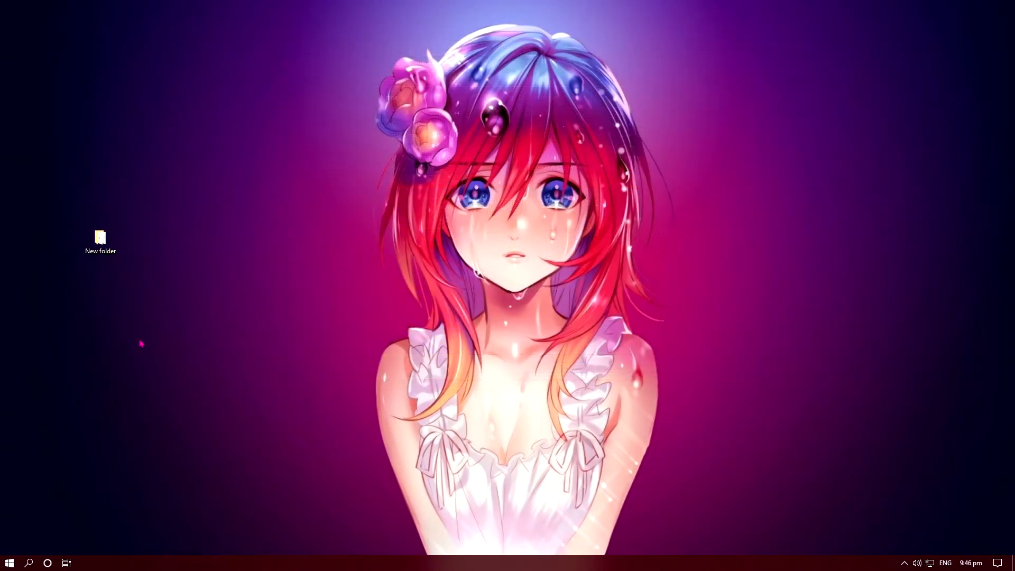
# Step: Open the New folder on the desktop and copy the four DLL files GForm, reacomp, reaeq and reagate
pyautogui.doubleClick(104, 255)
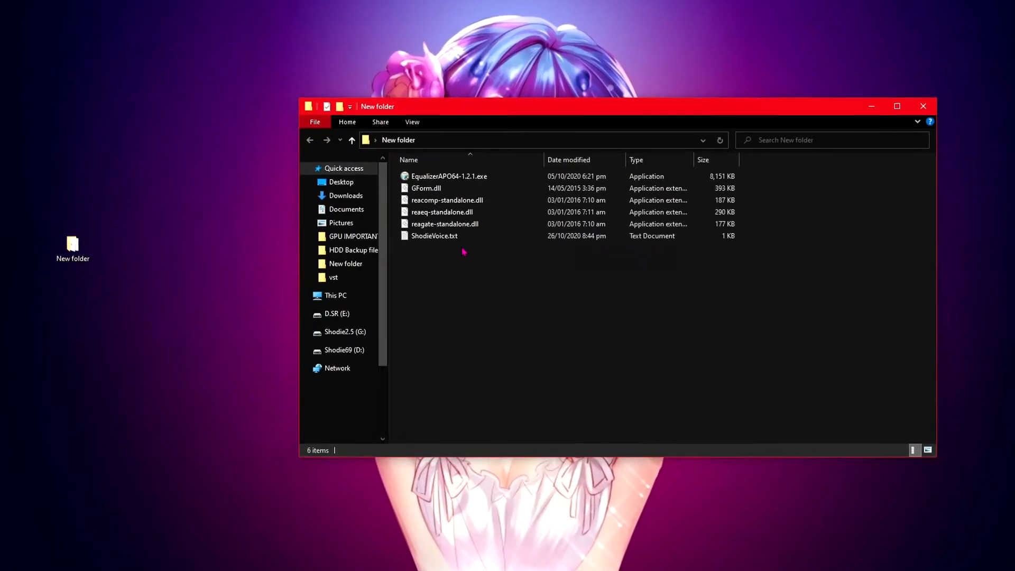
pyautogui.click(459, 226)
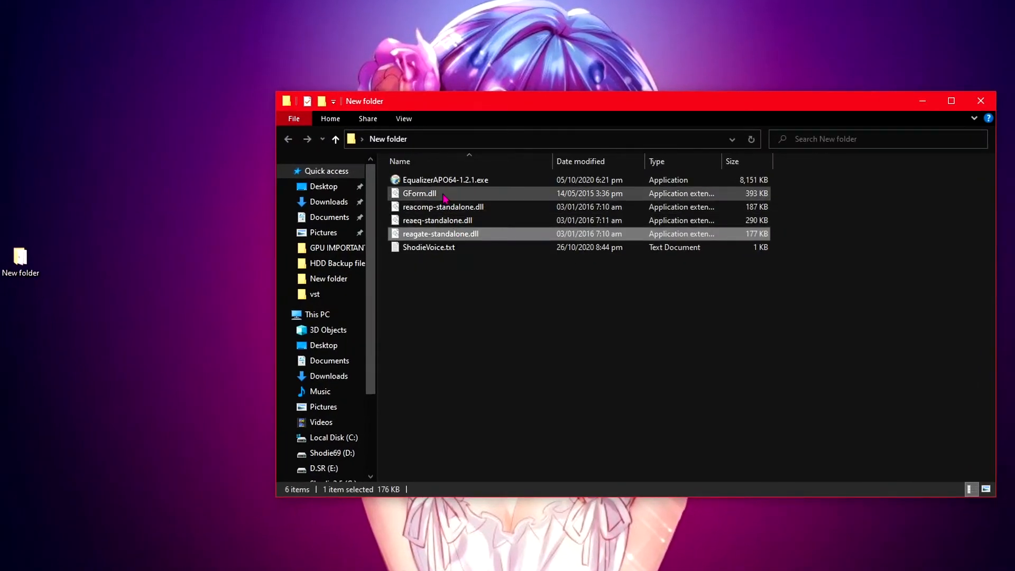
pyautogui.keyDown('shift'); pyautogui.click(445, 195); pyautogui.keyUp('shift')
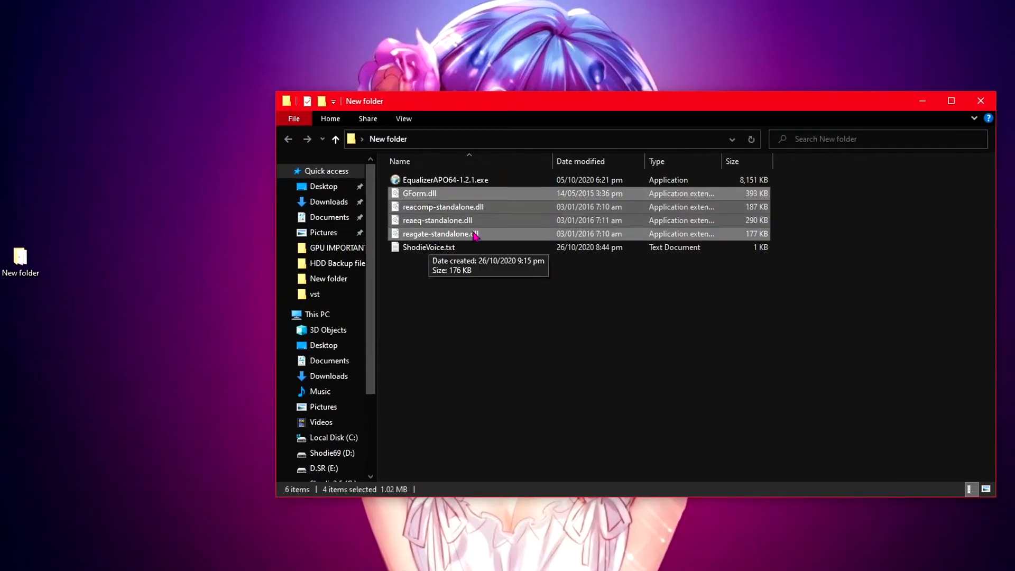
pyautogui.rightClick(433, 196)
pyautogui.click(465, 344)
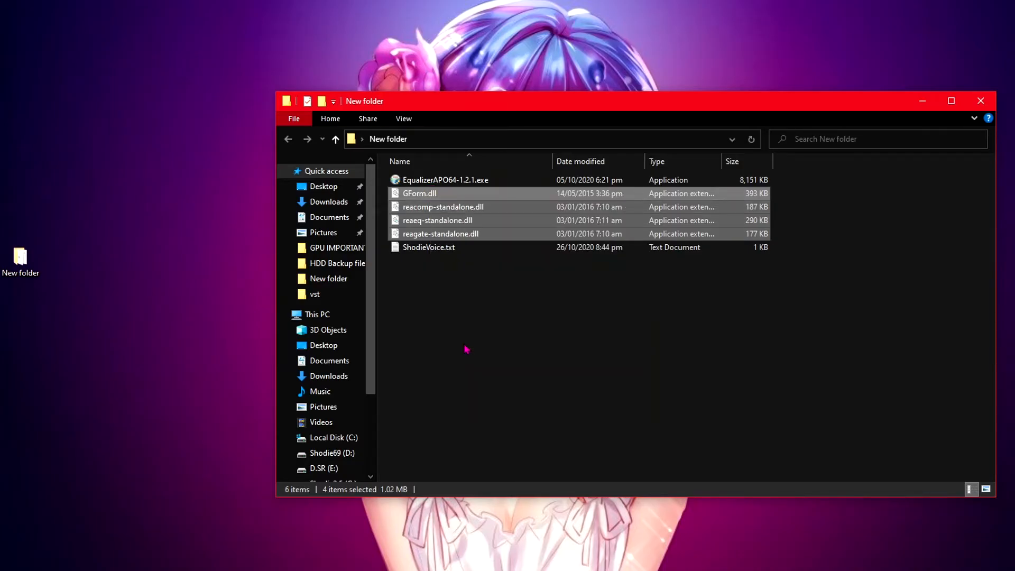
# Step: Paste the DLL files into C:\Program Files\EqualizerAPO\VSTPlugins, granting administrator permission for all items
pyautogui.press('super+e')
pyautogui.doubleClick(466, 346)
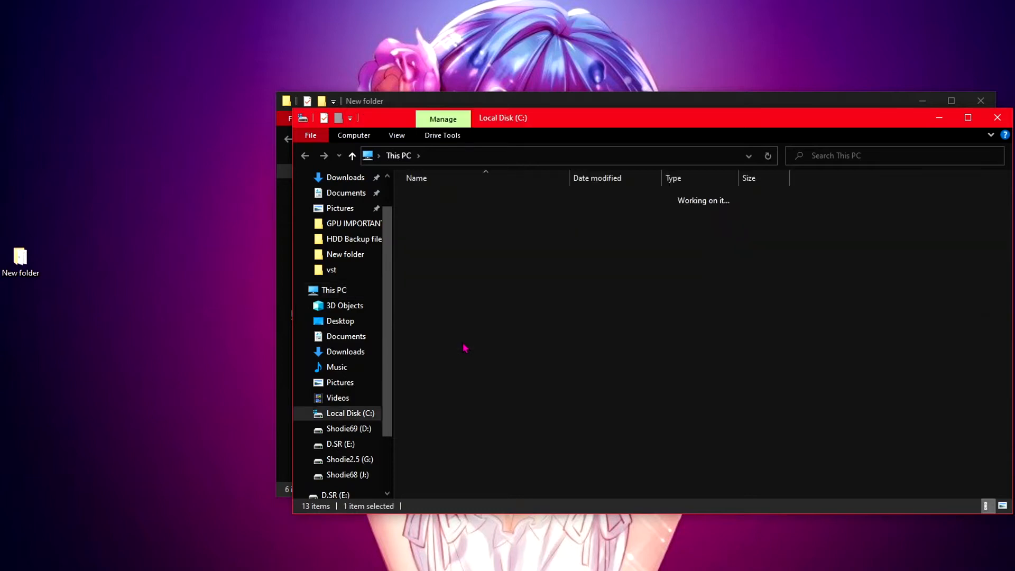
pyautogui.doubleClick(446, 221)
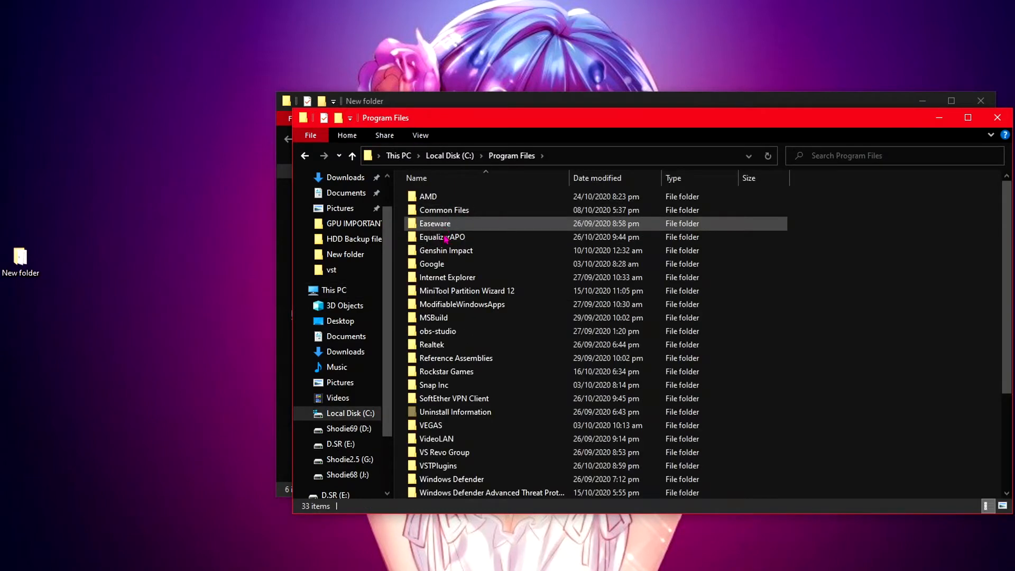
pyautogui.doubleClick(444, 236)
pyautogui.doubleClick(442, 223)
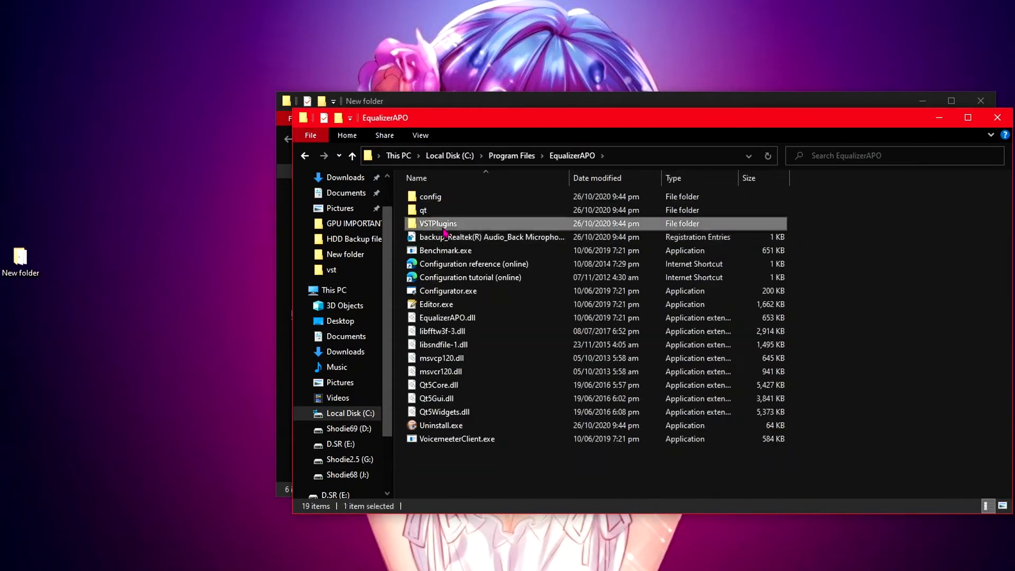
pyautogui.rightClick(443, 239)
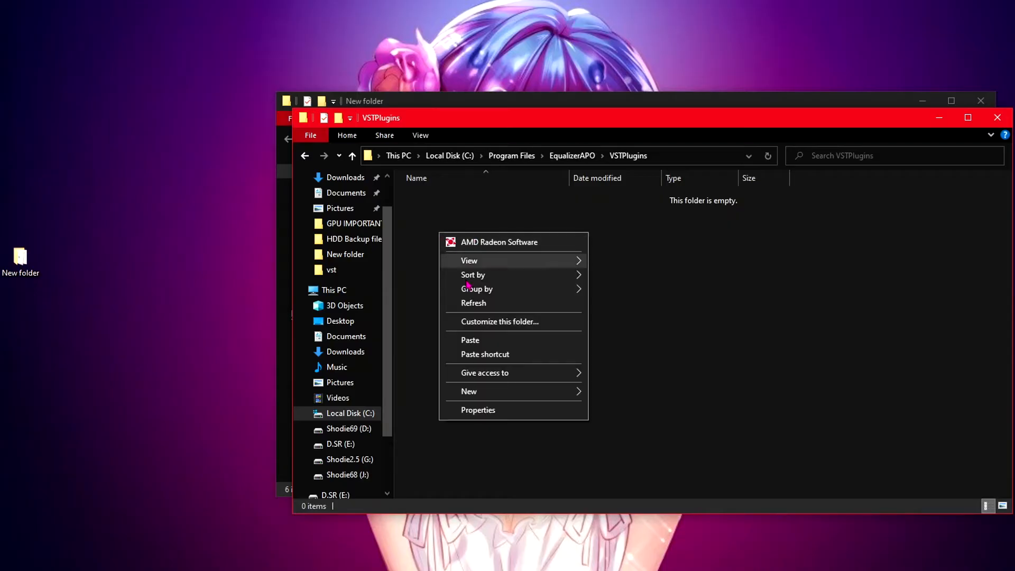
pyautogui.click(478, 337)
pyautogui.click(80, 230)
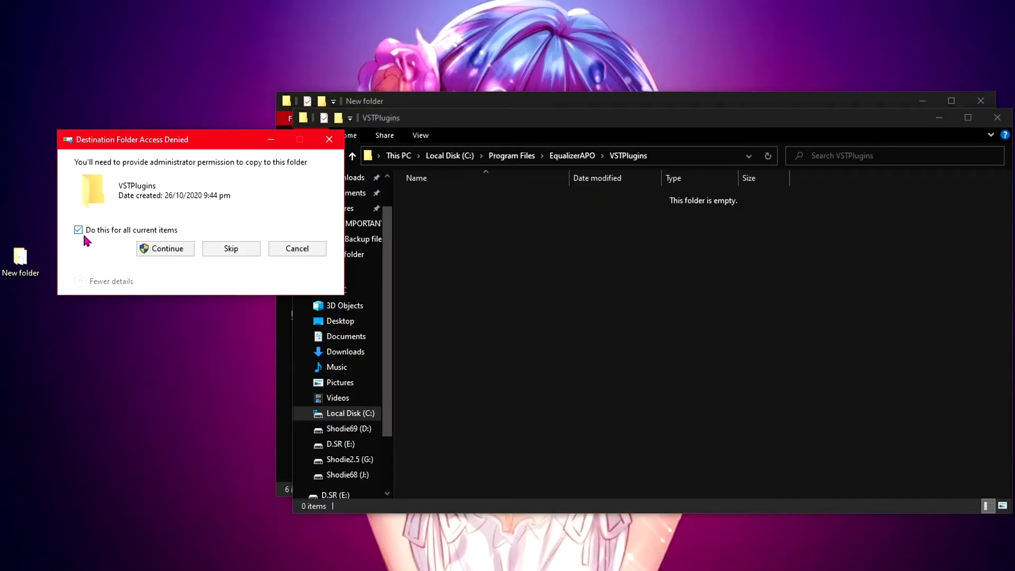
pyautogui.click(155, 250)
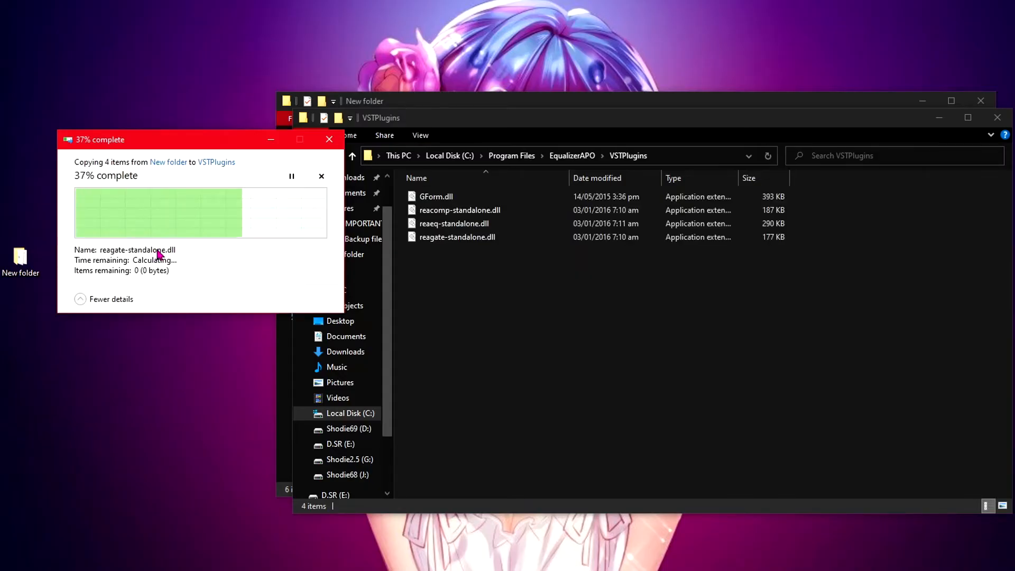
# Step: Copy ShodieVoice.txt into the EqualizerAPO config folder, then close both File Explorer windows
pyautogui.moveTo(463, 103); pyautogui.dragTo(175, 39)
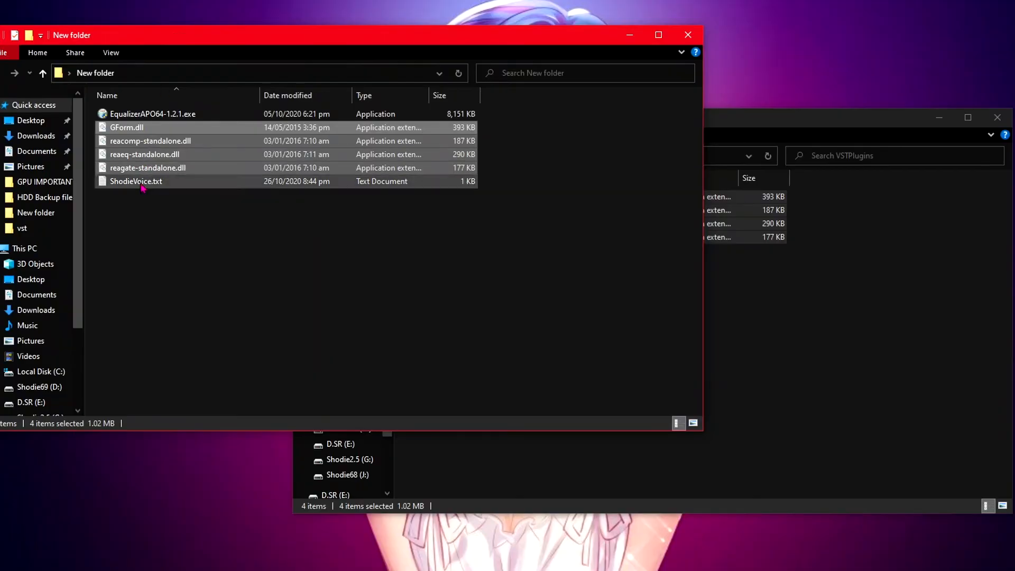
pyautogui.click(140, 182)
pyautogui.rightClick(141, 183)
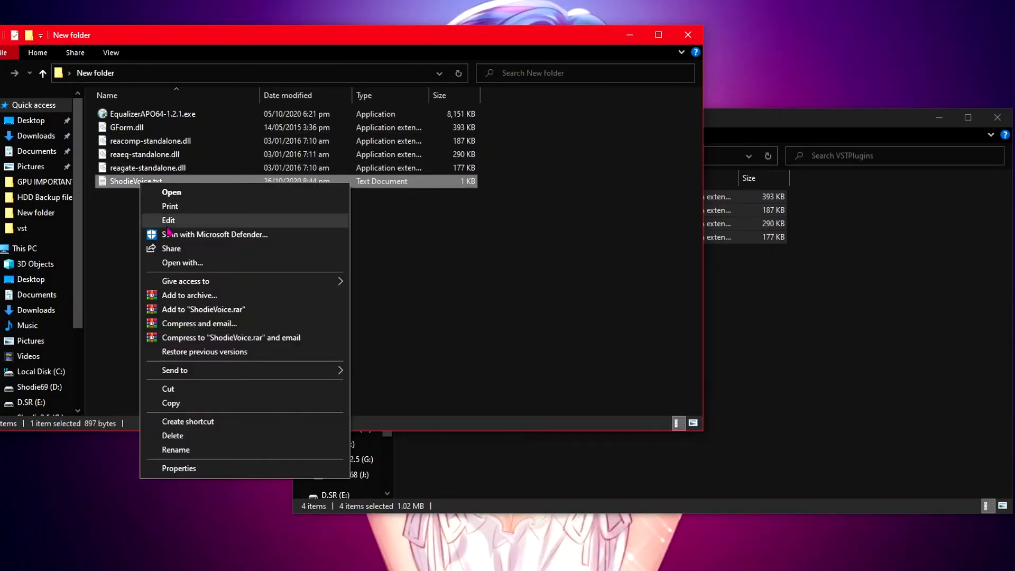
pyautogui.click(189, 404)
pyautogui.click(767, 337)
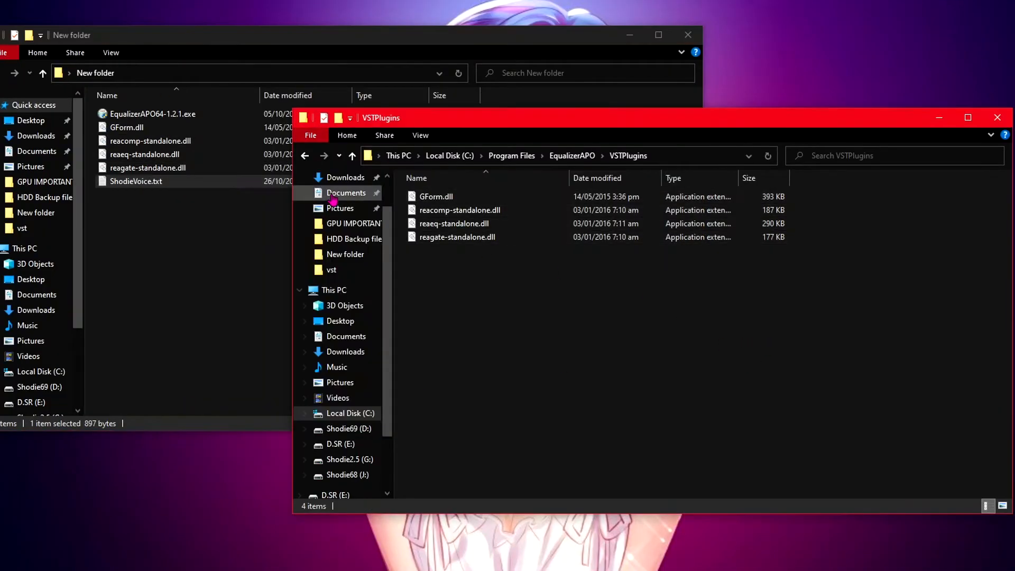
pyautogui.click(305, 156)
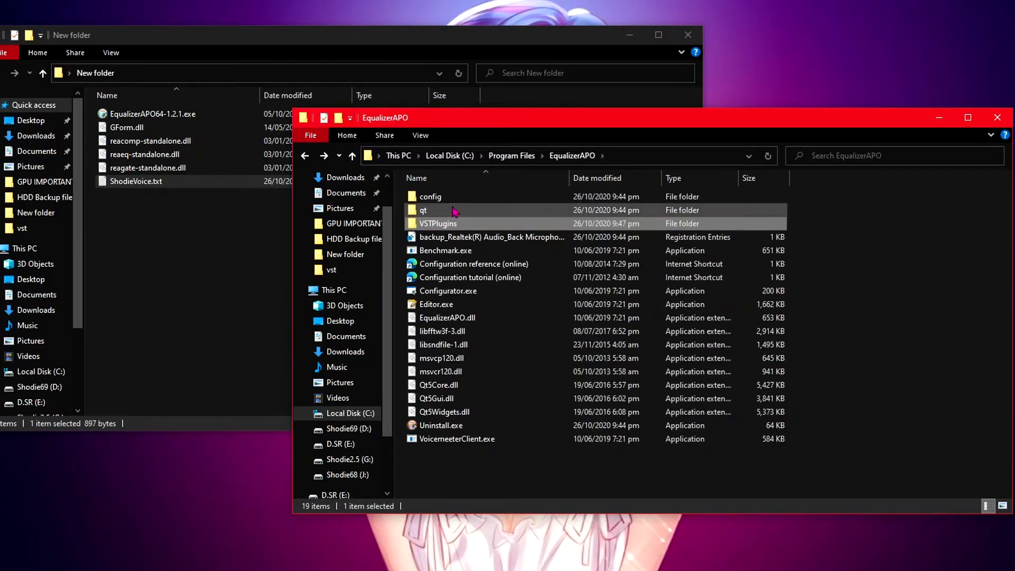
pyautogui.doubleClick(462, 202)
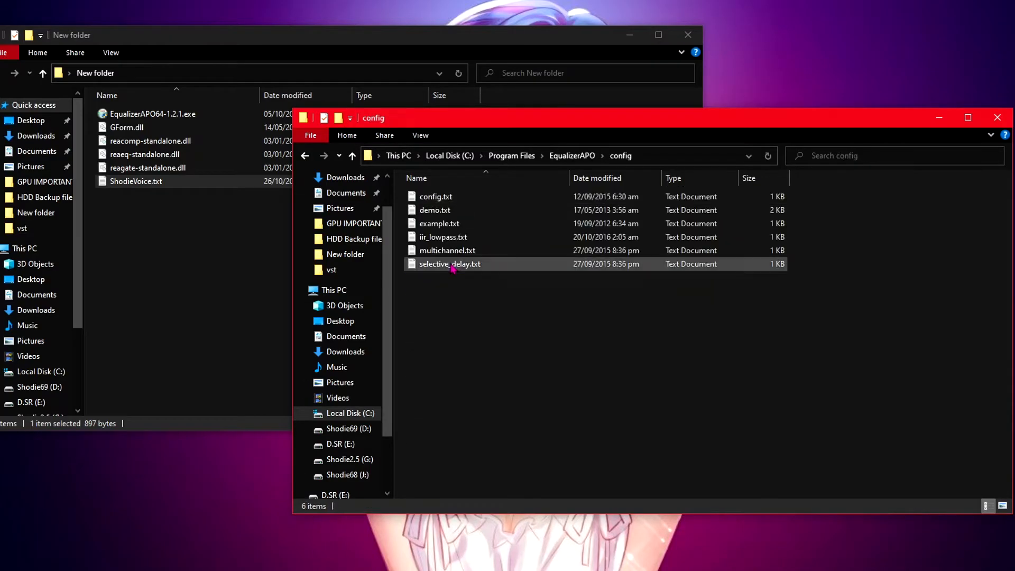
pyautogui.rightClick(451, 277)
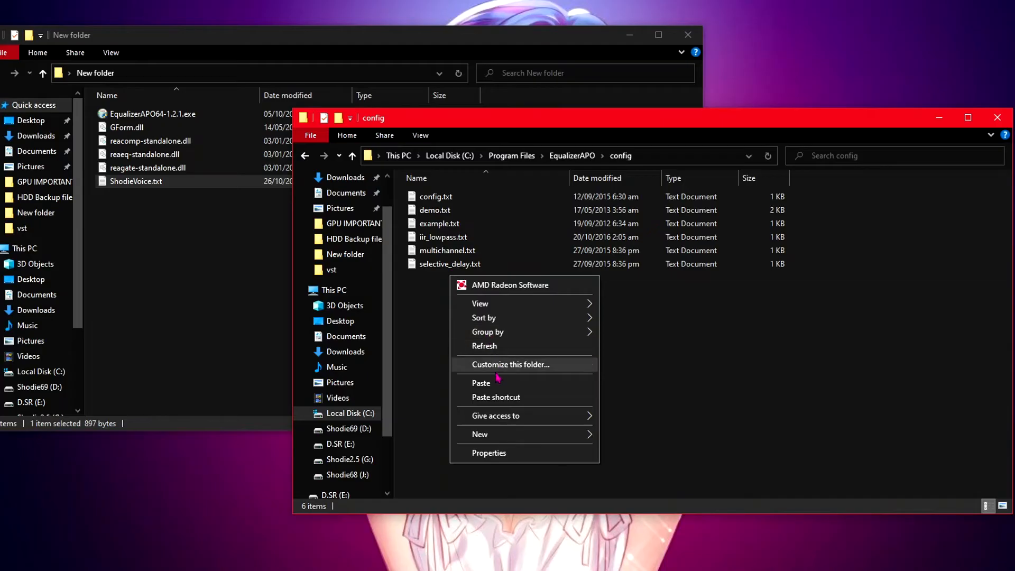
pyautogui.click(491, 384)
pyautogui.click(500, 380)
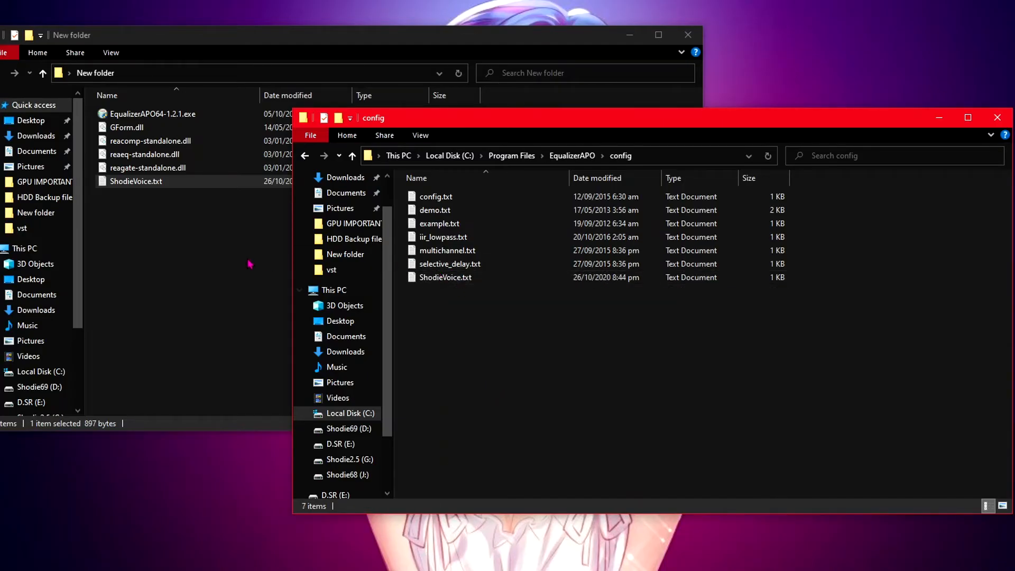
pyautogui.click(998, 117)
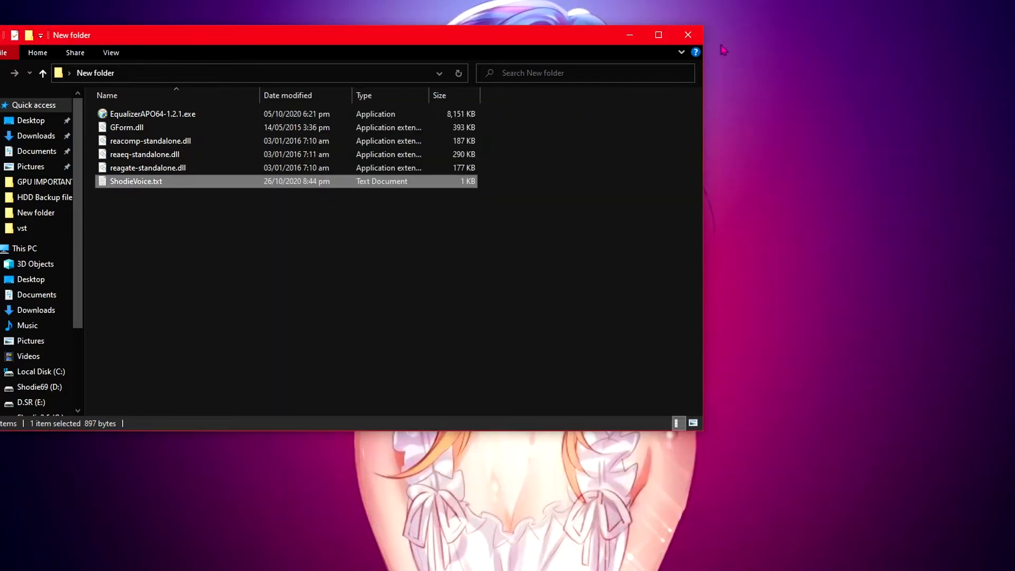
pyautogui.click(689, 36)
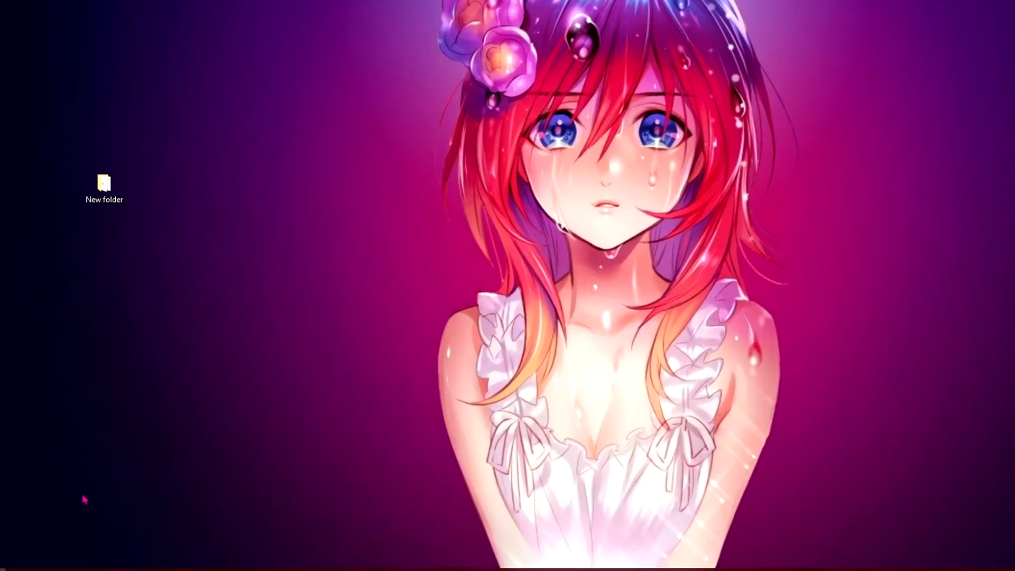
# Step: Launch the Configuration Editor, decline running the Configurator, and maximize the editor window
pyautogui.press('super')
pyautogui.write('config')
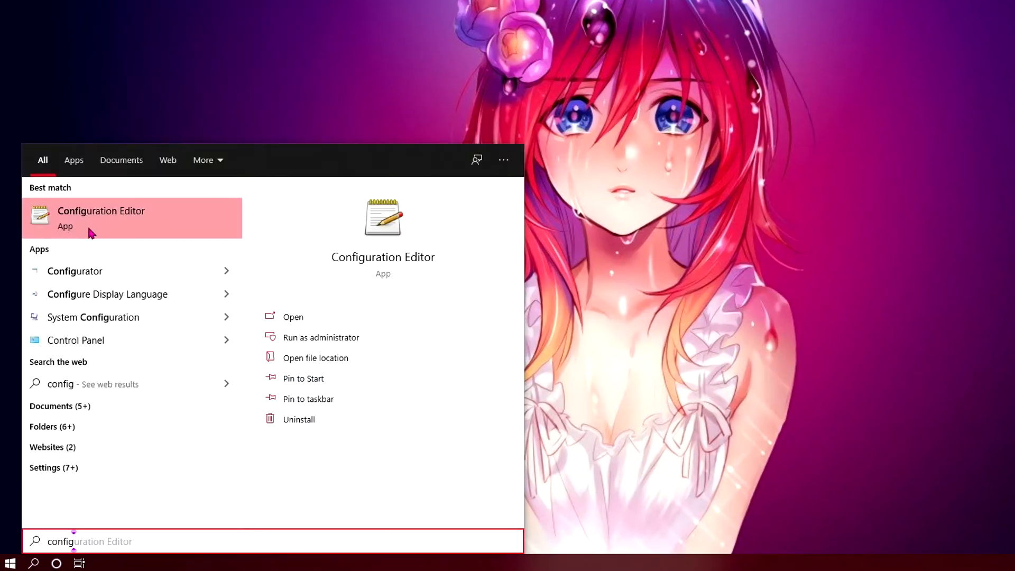
pyautogui.click(91, 234)
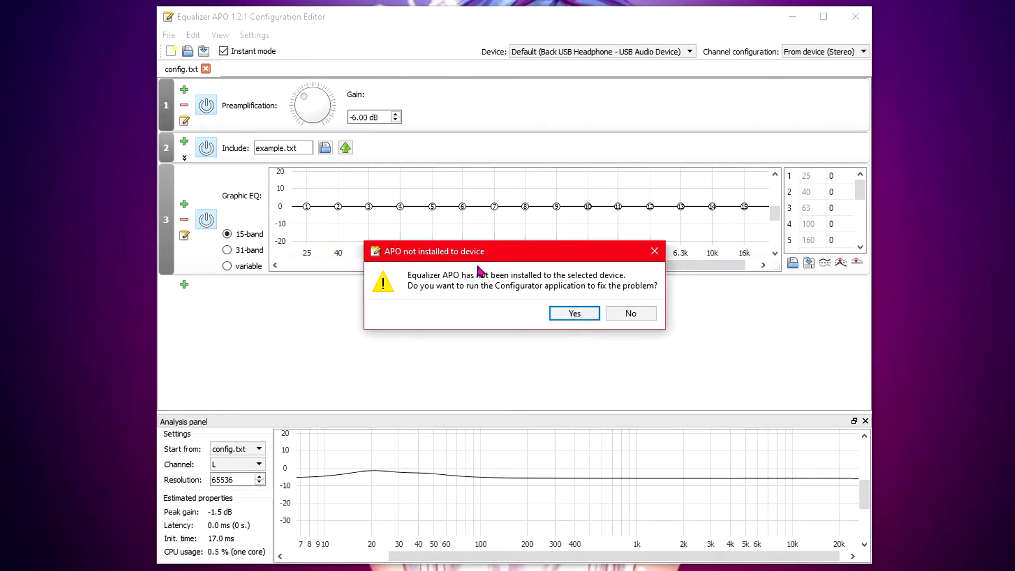
pyautogui.click(631, 313)
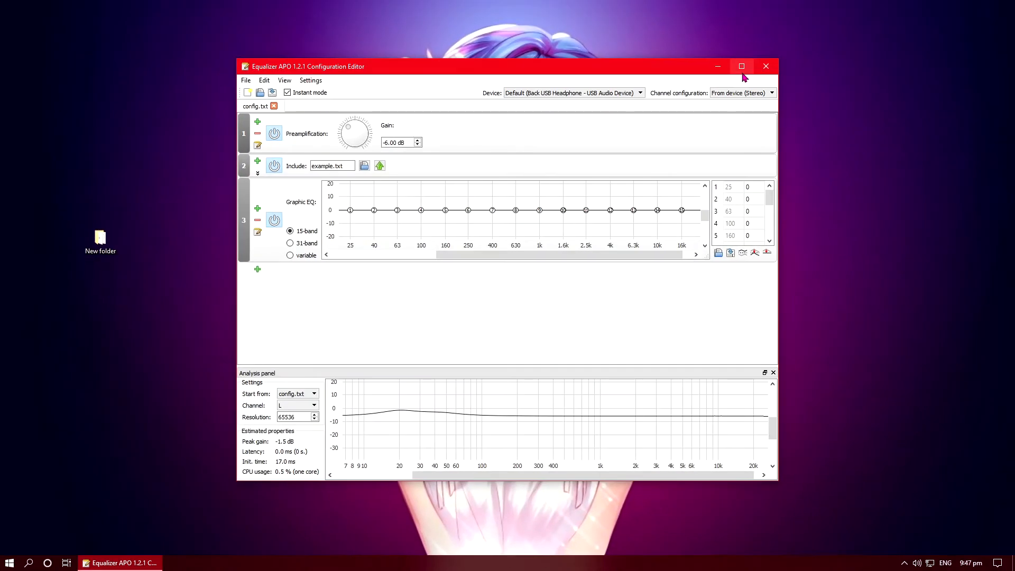
pyautogui.click(823, 17)
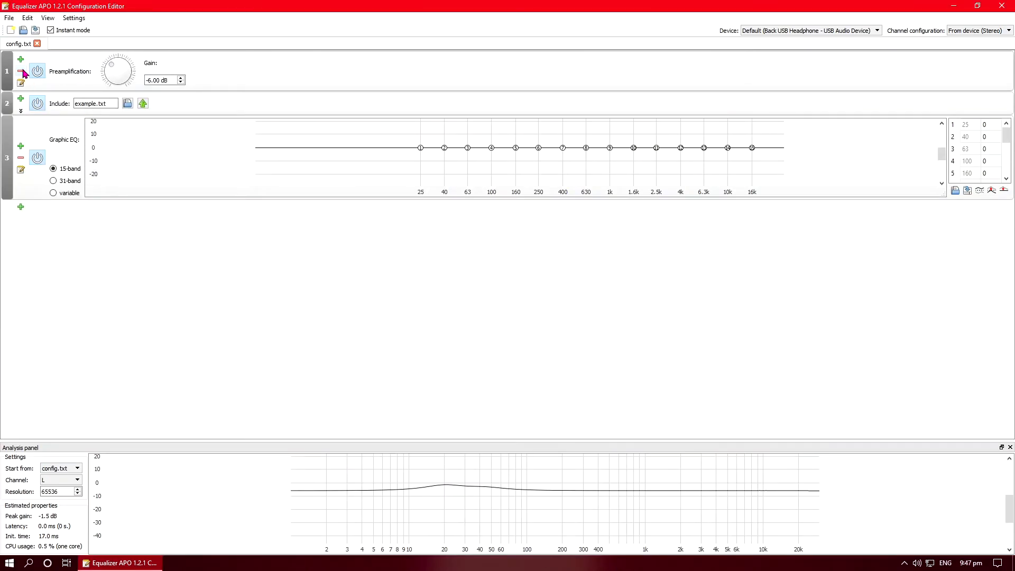
# Step: Remove the graphic EQ and preamplification filters, and set the Include file to ShodieVoice.txt
pyautogui.click(21, 160)
pyautogui.click(21, 71)
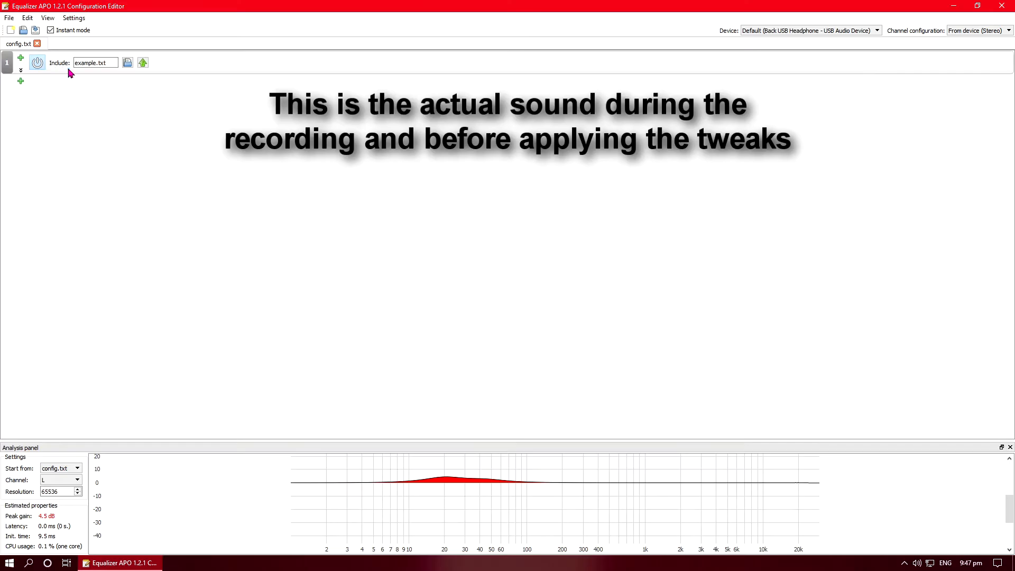
pyautogui.click(127, 63)
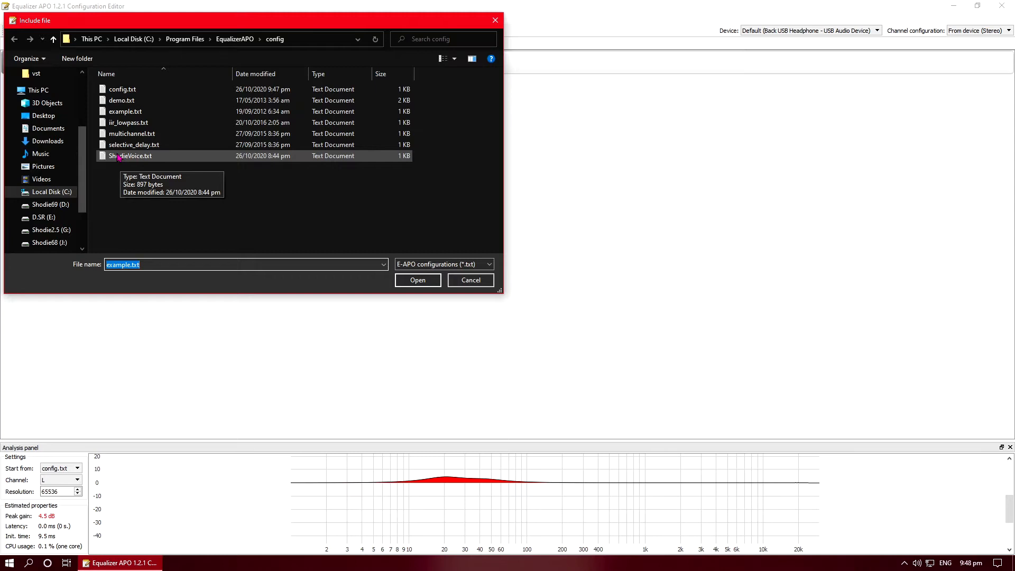
pyautogui.doubleClick(119, 156)
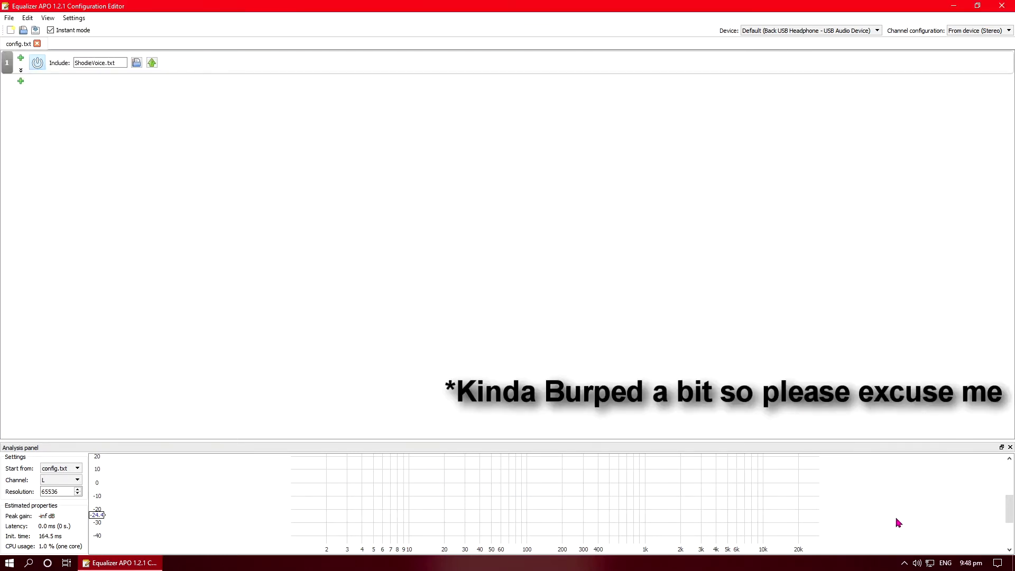
# Step: Open the Sound recording settings and turn on Listen to this device for the Back Microphone
pyautogui.rightClick(916, 567)
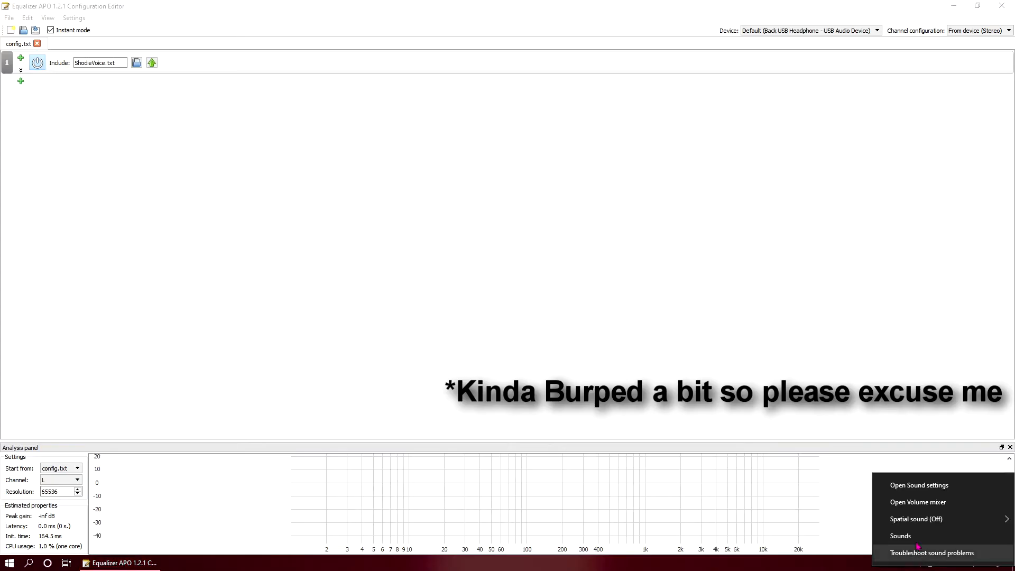
pyautogui.click(918, 502)
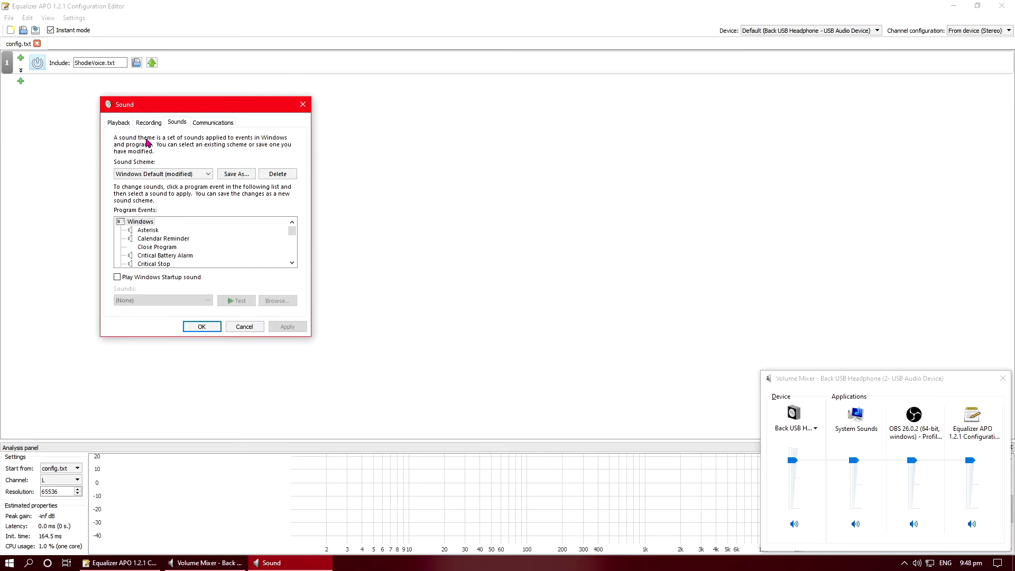
pyautogui.click(150, 123)
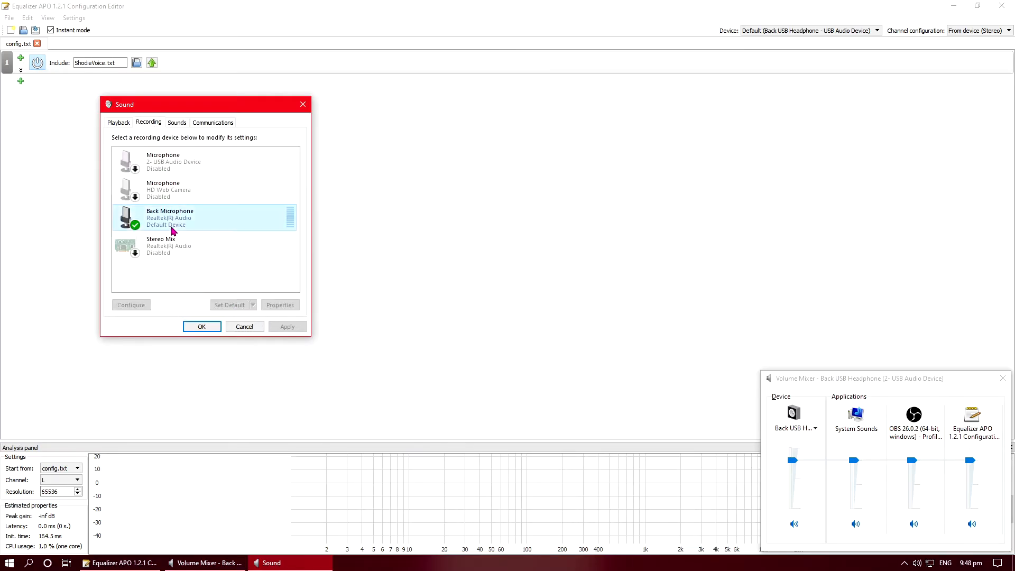
pyautogui.click(242, 234)
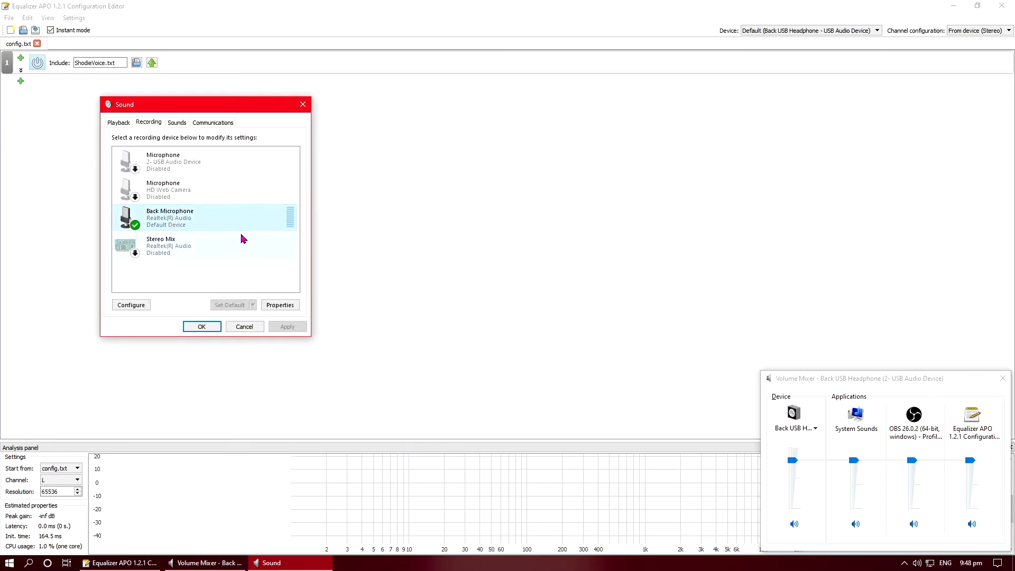
pyautogui.click(281, 305)
pyautogui.click(159, 163)
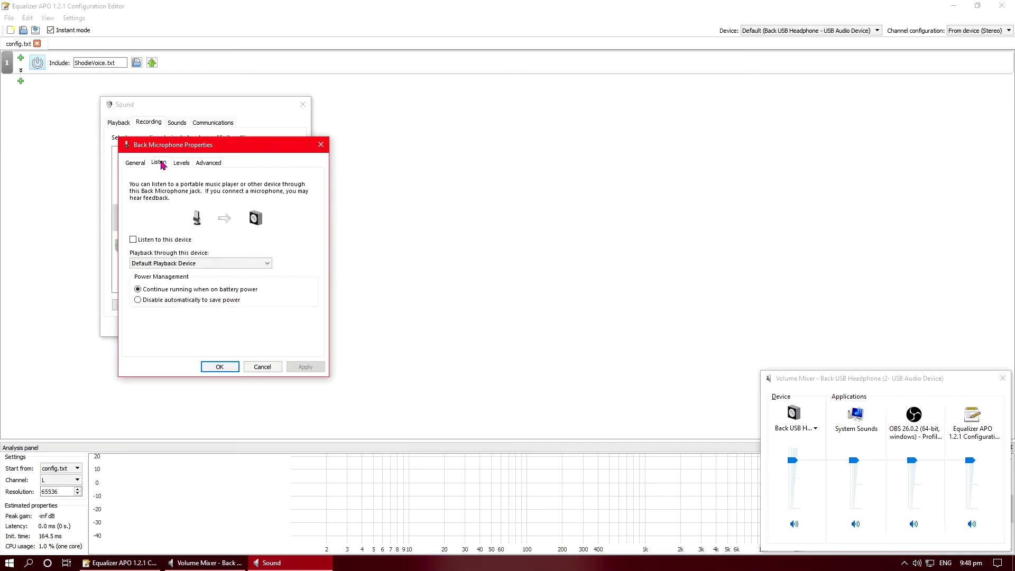
pyautogui.click(162, 240)
pyautogui.click(305, 367)
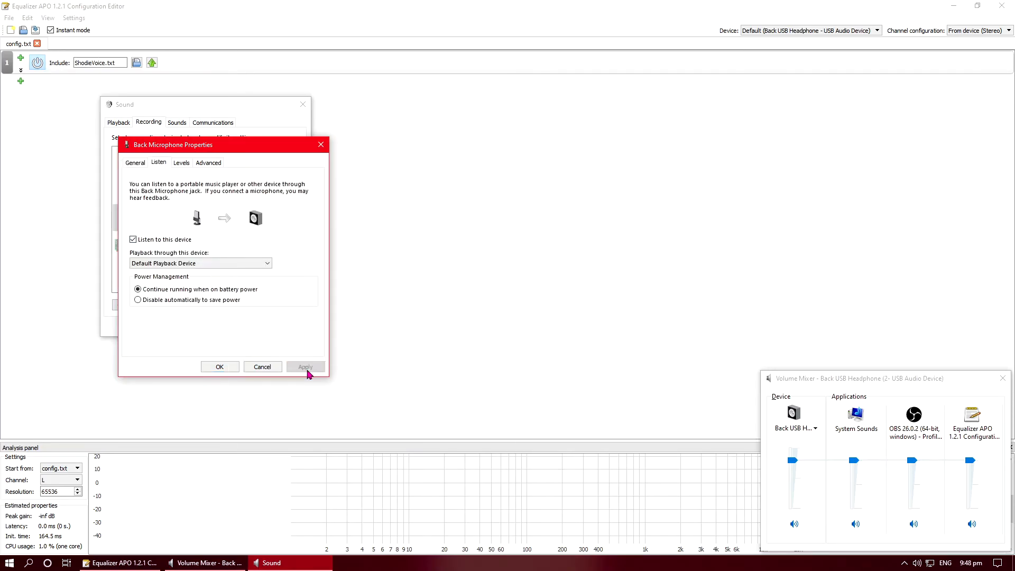
pyautogui.click(220, 367)
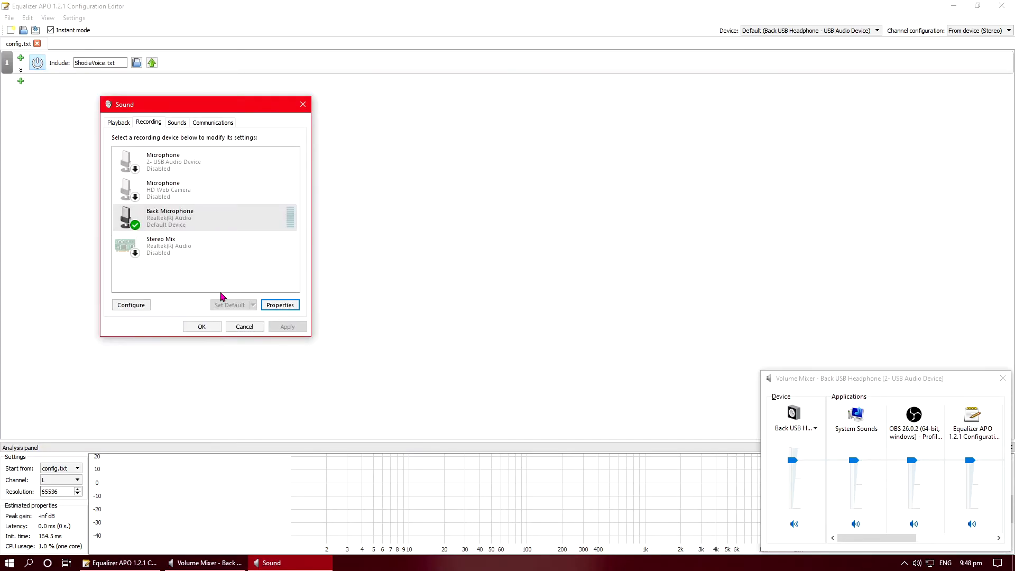
# Step: Switch the ShodieVoice.txt include filter off and back on
pyautogui.click(38, 66)
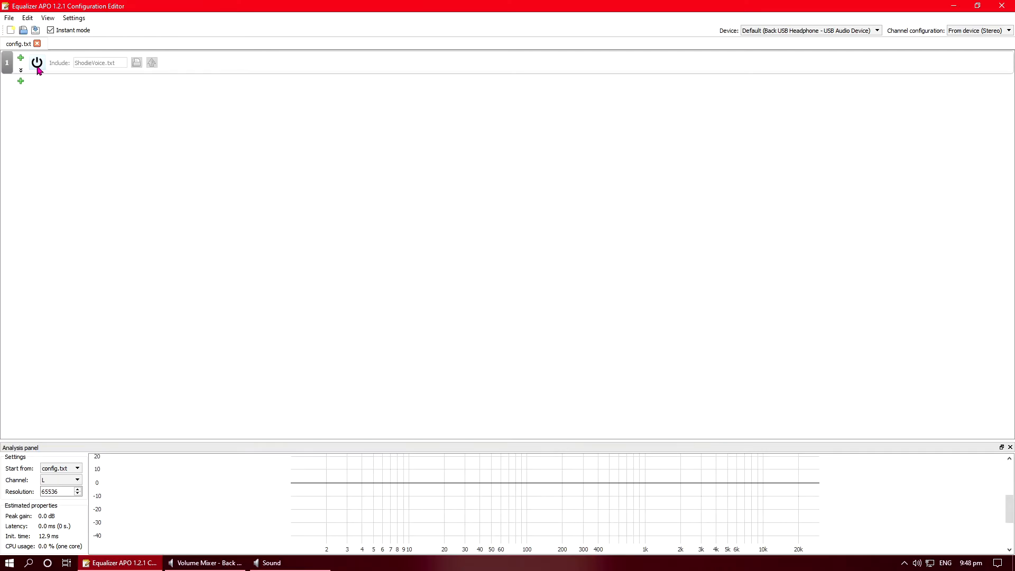
pyautogui.click(37, 66)
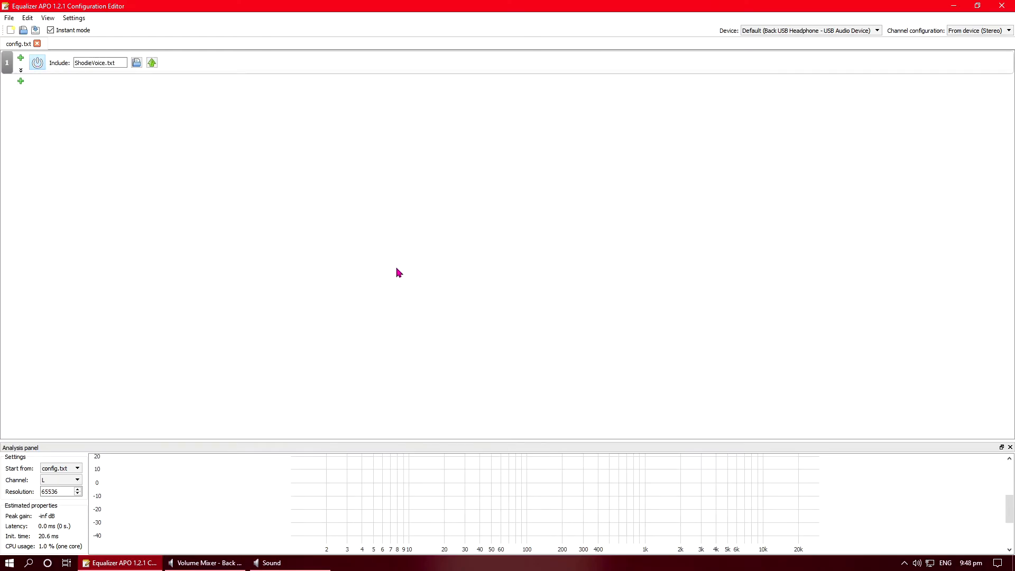
# Step: Review the Back Microphone's Listen properties and close the Sound dialogs
pyautogui.click(296, 562)
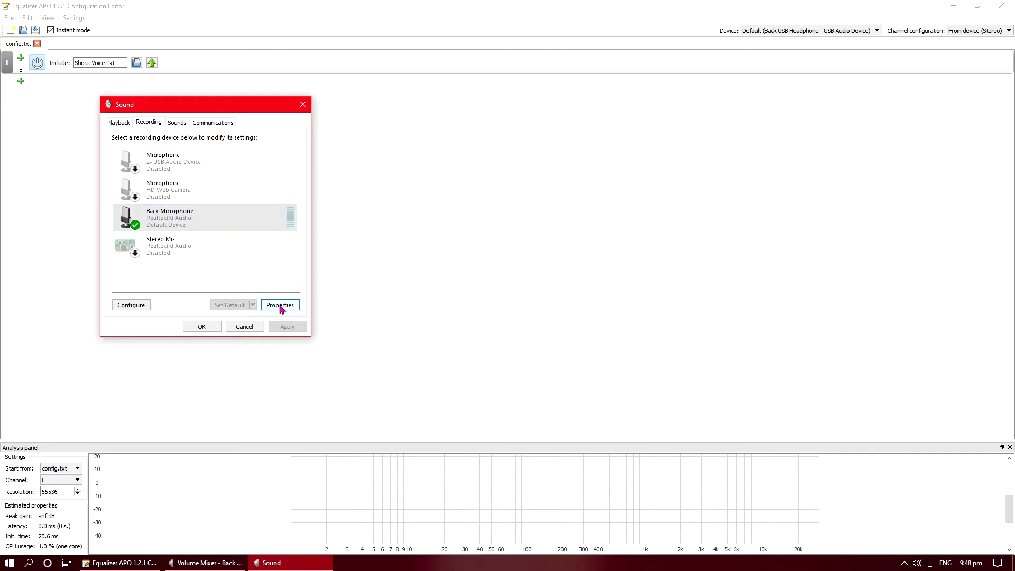
pyautogui.click(280, 305)
pyautogui.click(159, 163)
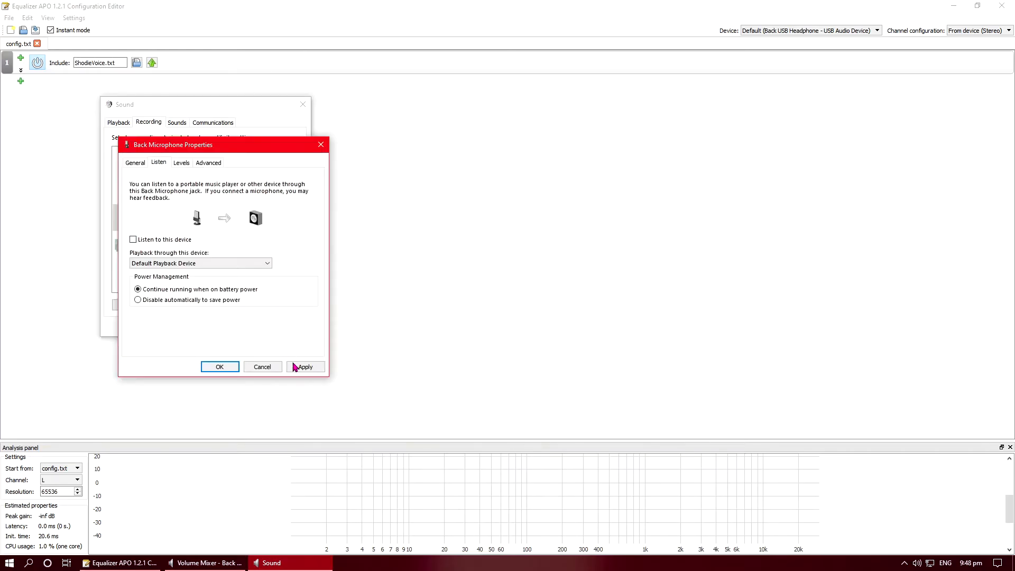
pyautogui.click(218, 366)
pyautogui.click(203, 329)
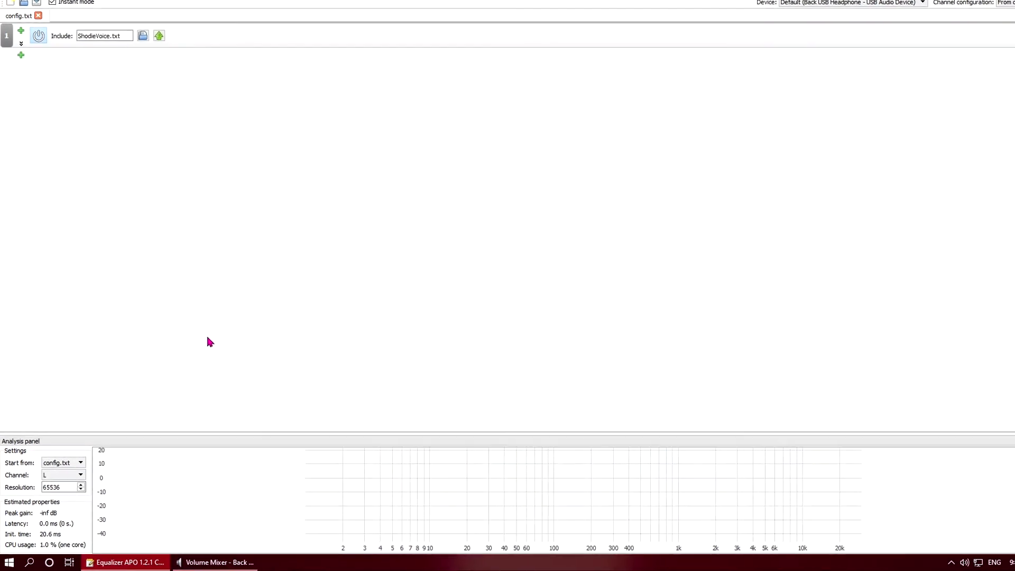
# Step: Search for config from the Start menu and launch the Configurator
pyautogui.click(19, 561)
pyautogui.write('co')
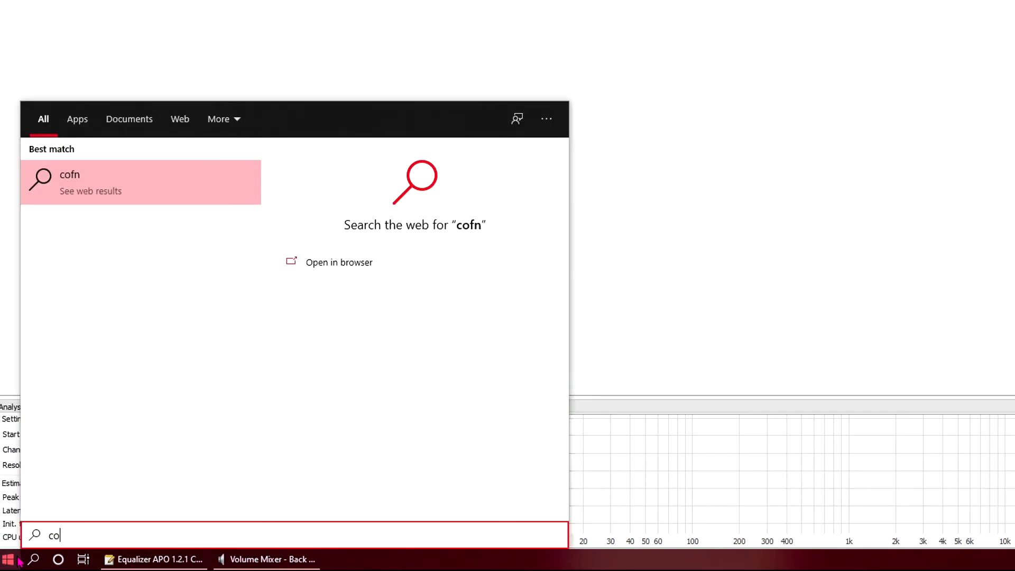
pyautogui.write('fnnfig')
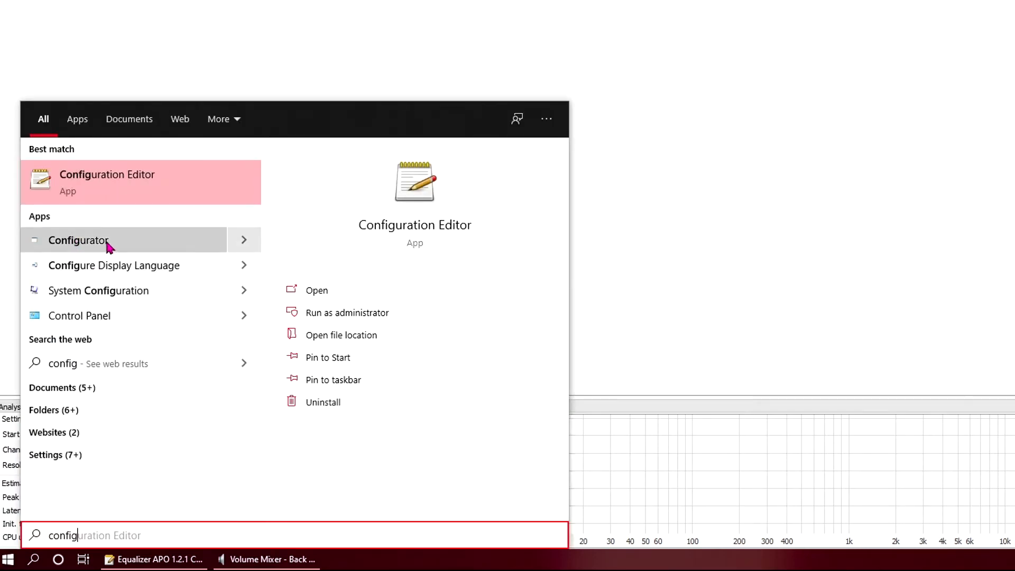
pyautogui.click(105, 244)
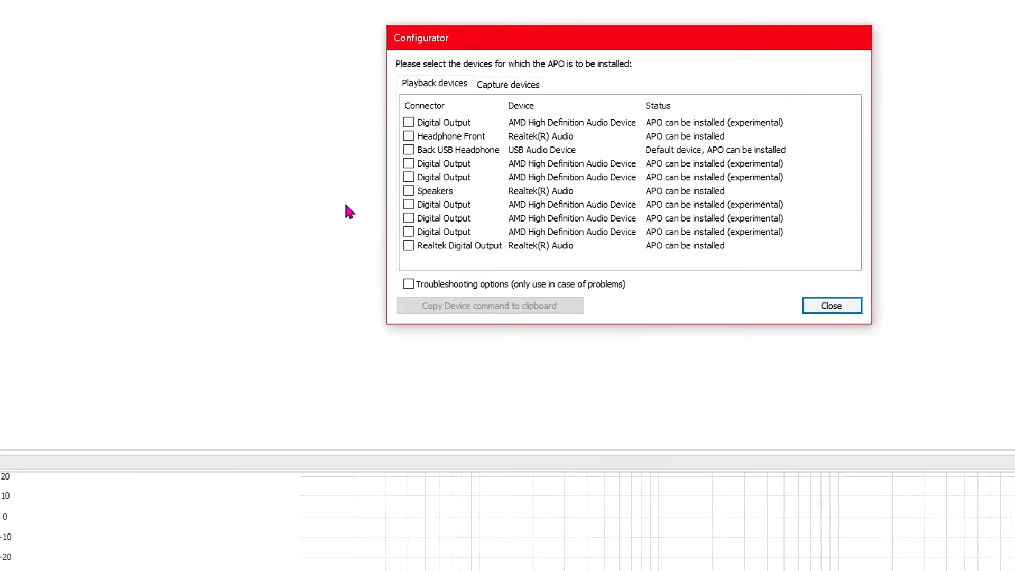
# Step: Enable troubleshooting options for the Back Microphone capture device with Install as SFX/MFX, then close the Configurator
pyautogui.click(521, 86)
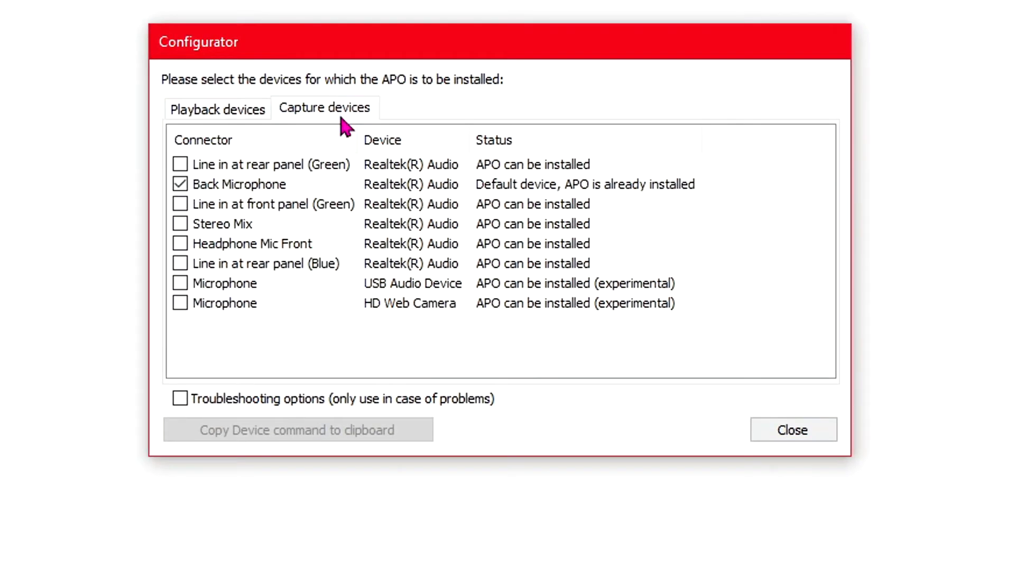
pyautogui.click(213, 194)
pyautogui.click(256, 398)
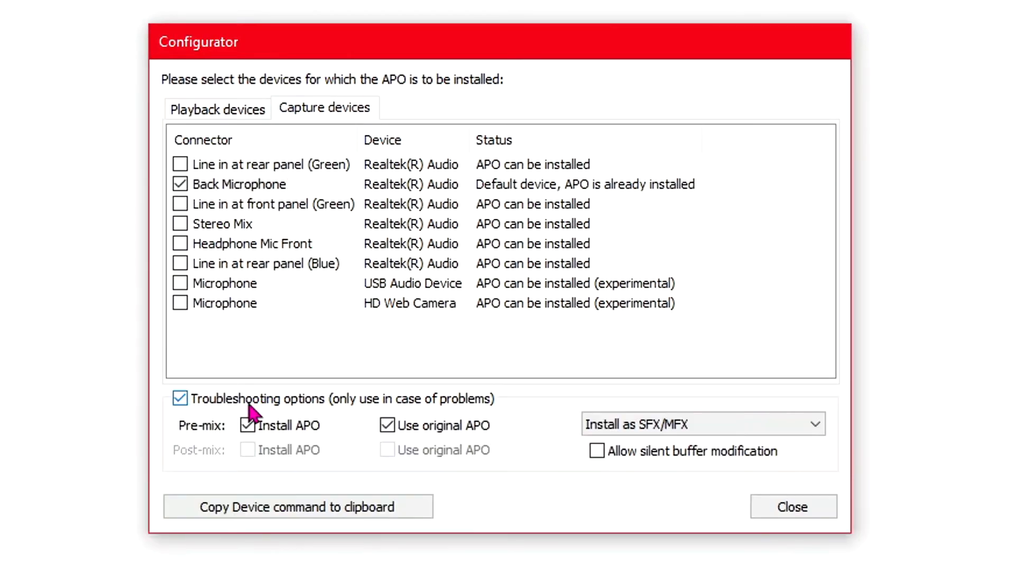
pyautogui.click(711, 418)
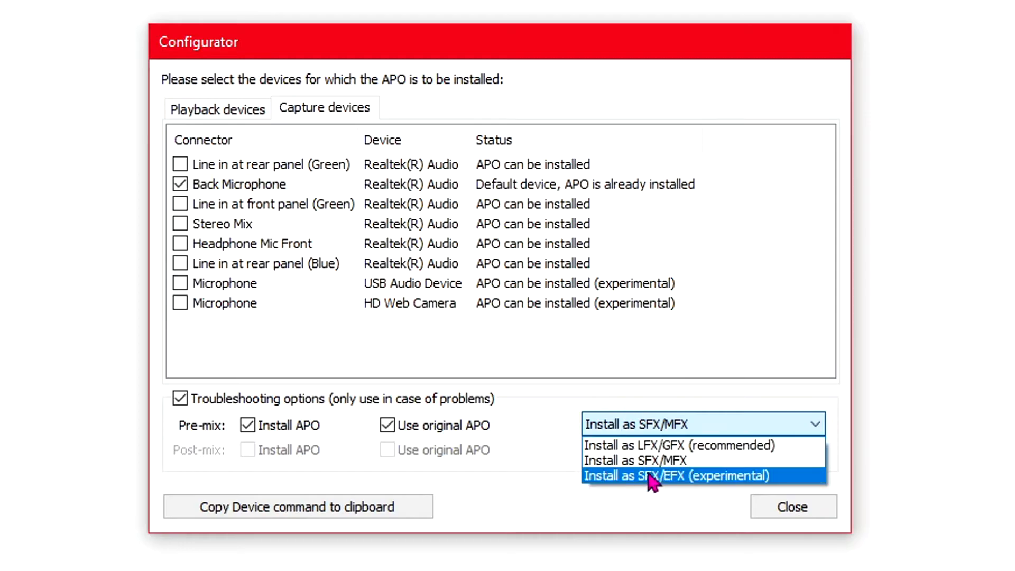
pyautogui.click(642, 437)
pyautogui.click(631, 427)
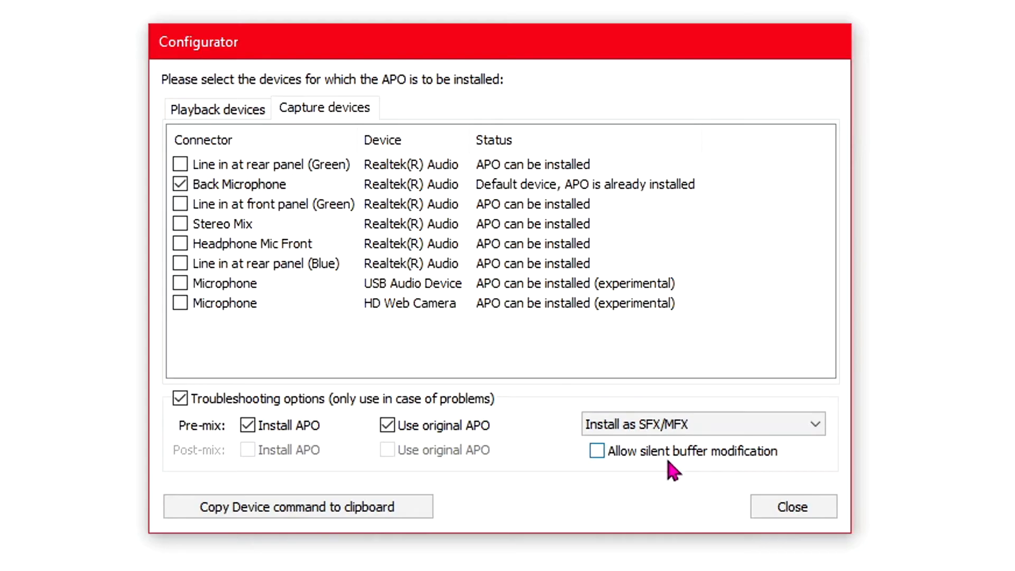
pyautogui.click(780, 509)
# Step: Open ShodieVoice.txt from the EqualizerAPO config folder in the editor
pyautogui.click(9, 18)
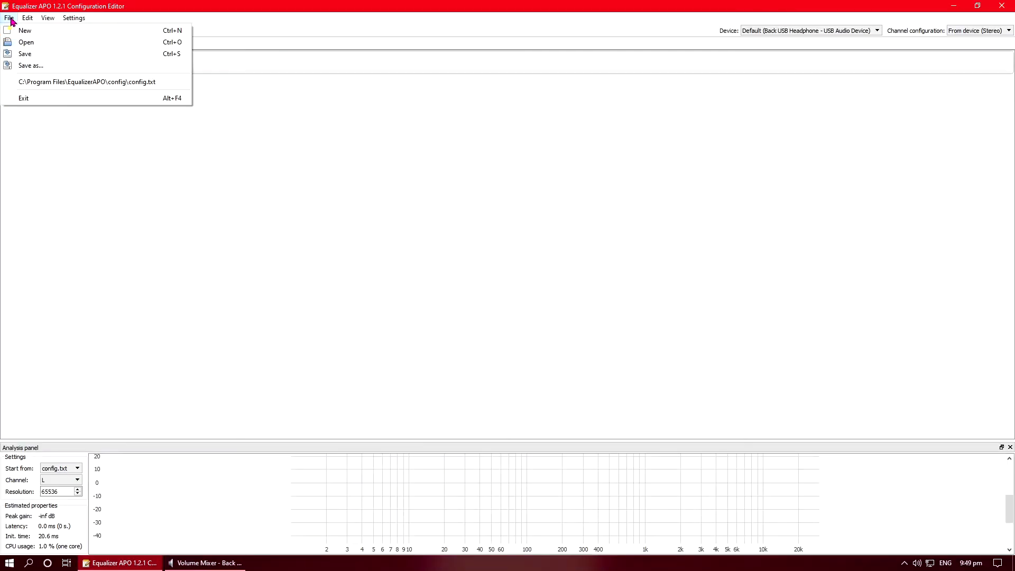
pyautogui.click(27, 42)
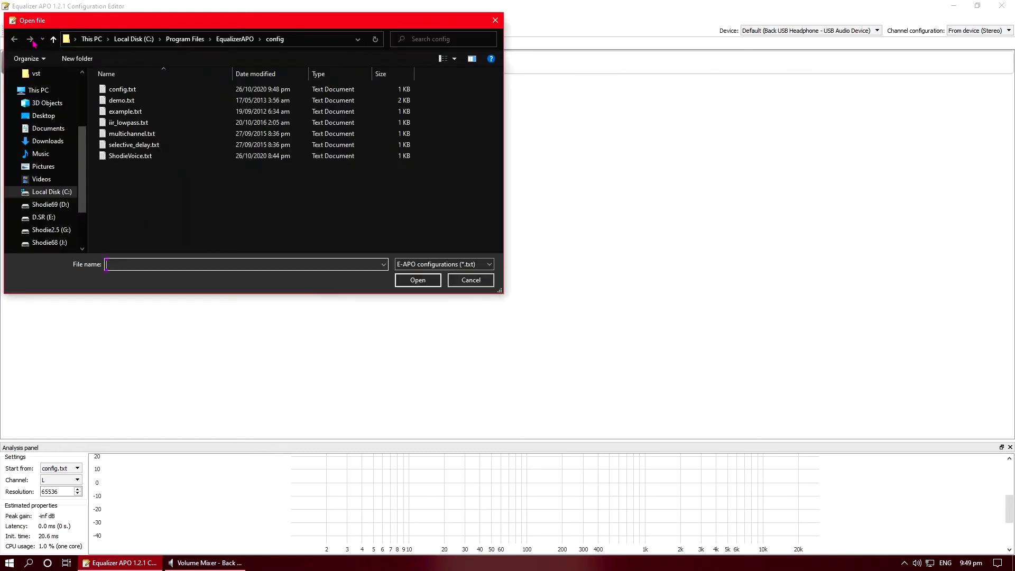
pyautogui.click(133, 158)
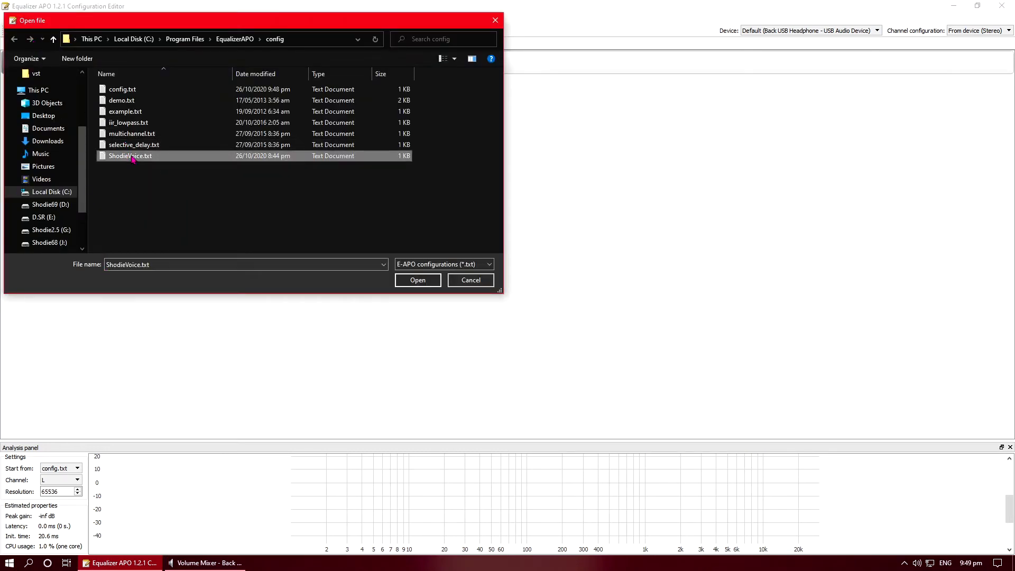
pyautogui.click(417, 279)
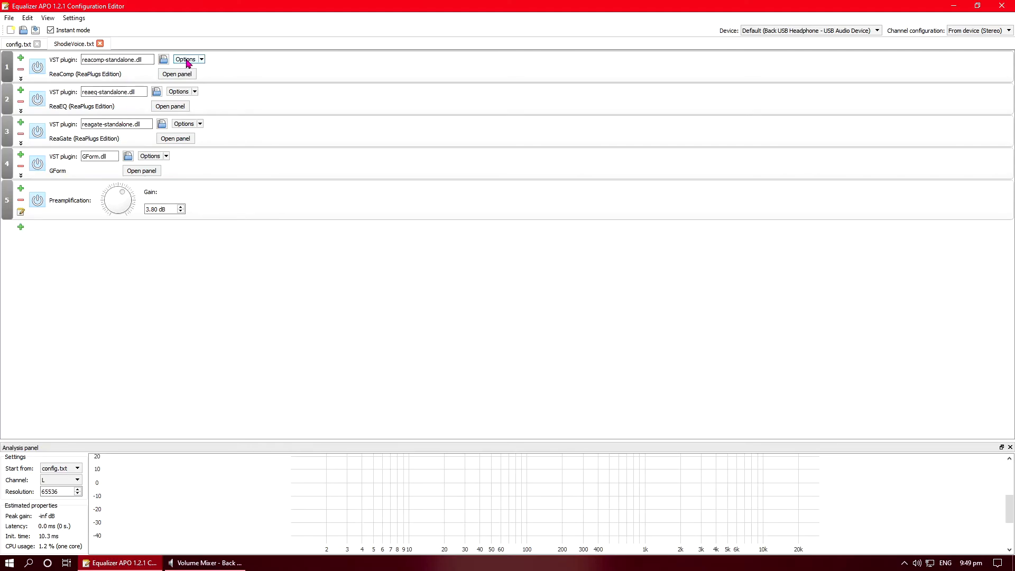
# Step: Open the ReaComp plugin panel
pyautogui.click(176, 74)
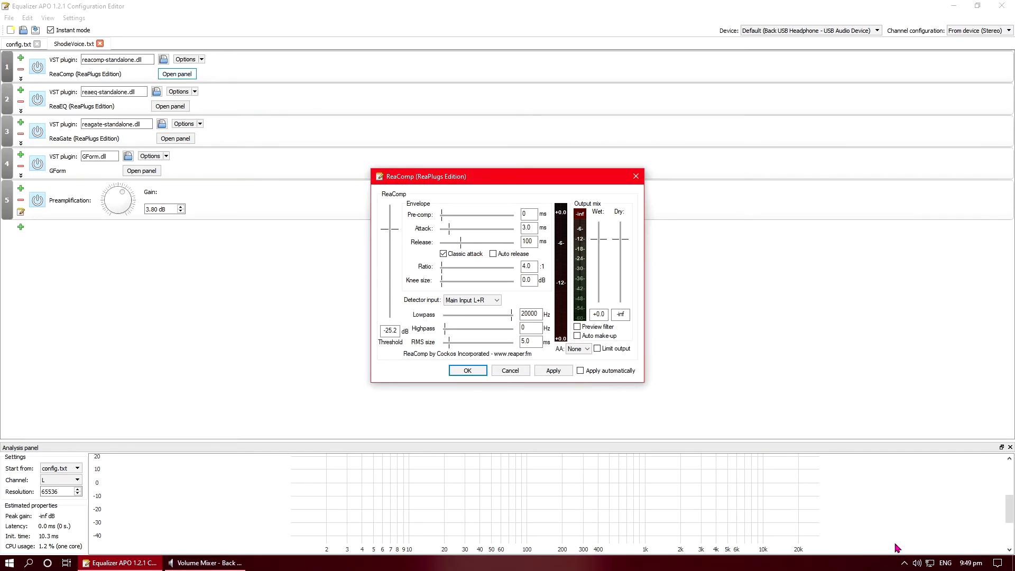
# Step: Reopen the Back Microphone properties, view its Listen tab, and close the dialog
pyautogui.rightClick(897, 562)
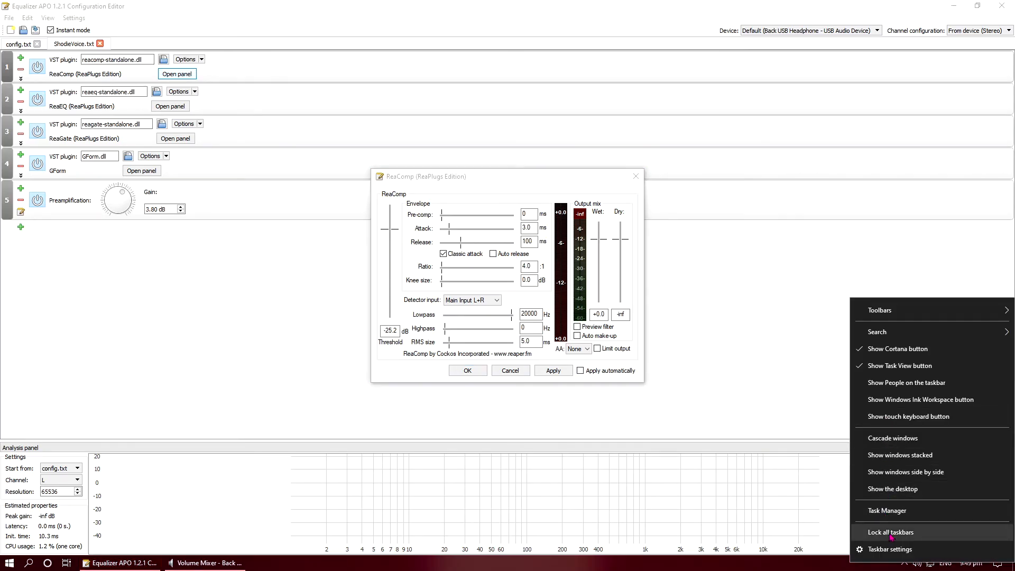
pyautogui.click(917, 565)
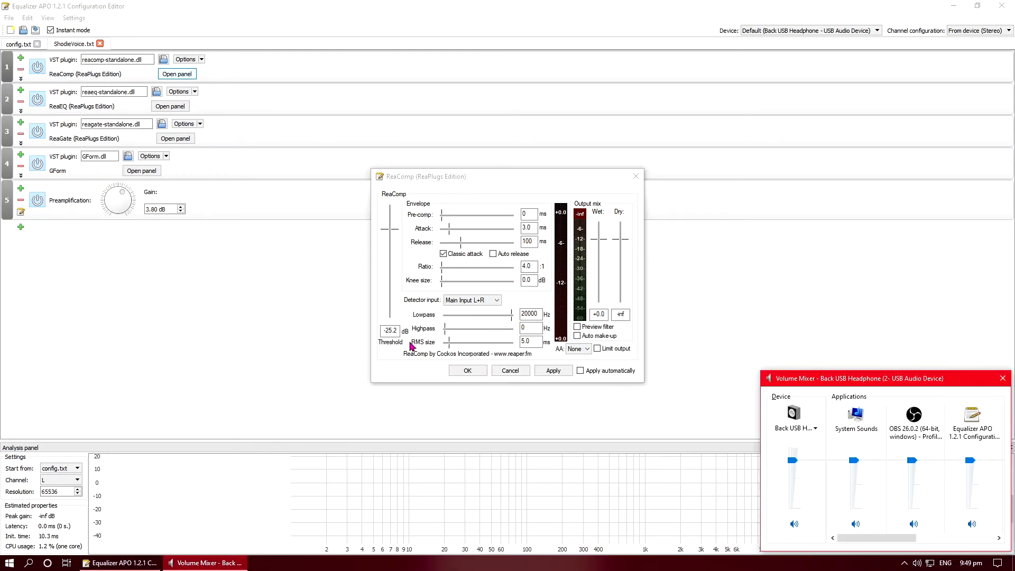
pyautogui.click(162, 137)
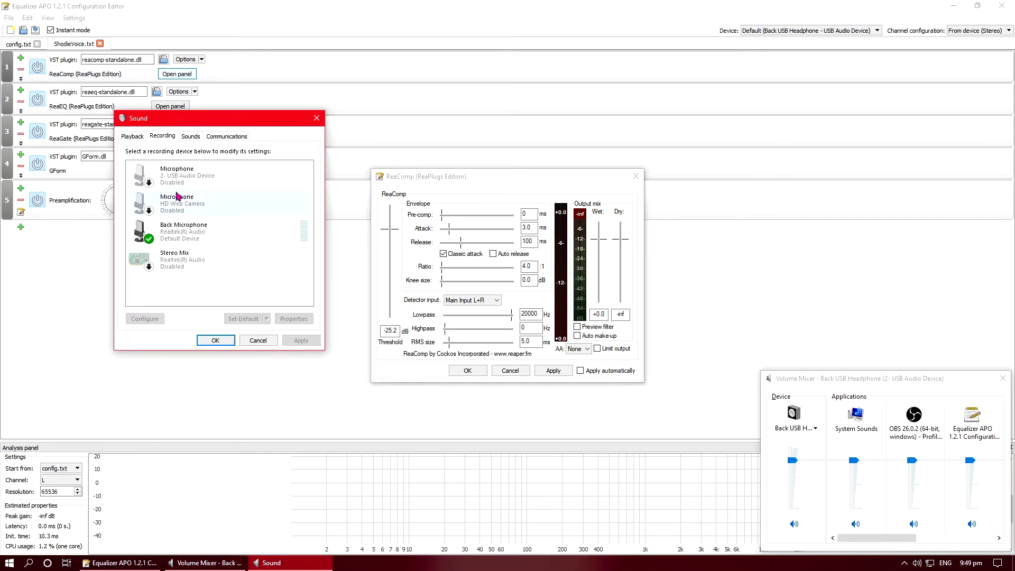
pyautogui.click(190, 233)
pyautogui.click(294, 319)
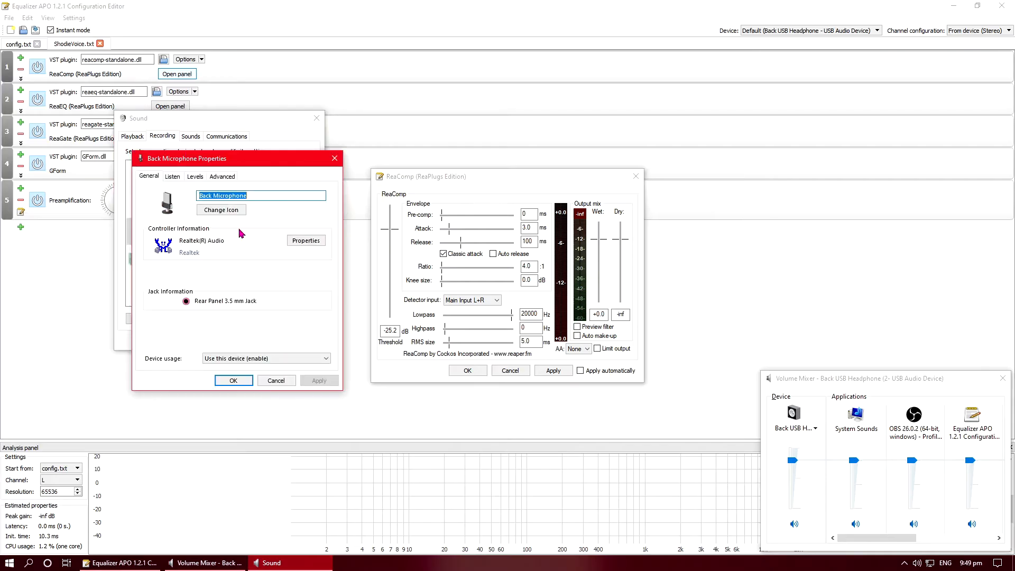
pyautogui.click(173, 177)
pyautogui.click(225, 380)
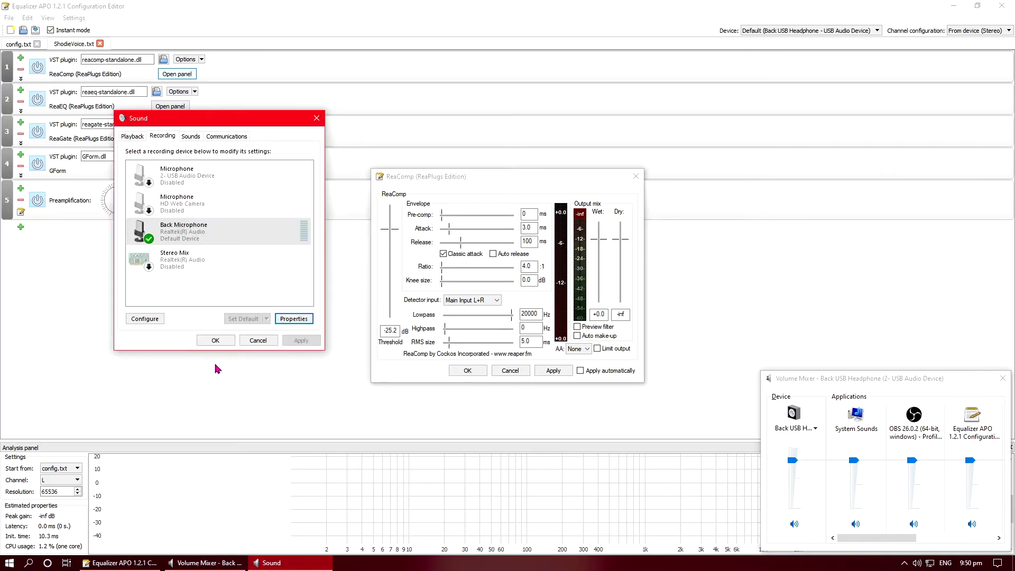
# Step: Enable Apply automatically in ReaComp, set the threshold to -25 dB, and confirm
pyautogui.click(462, 187)
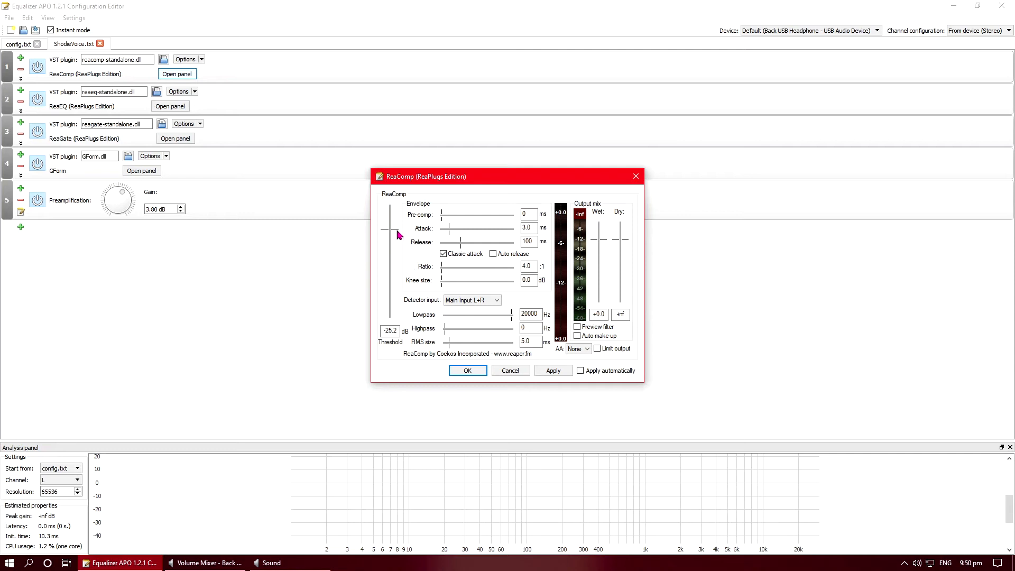
pyautogui.click(580, 372)
pyautogui.moveTo(393, 234); pyautogui.dragTo(390, 302)
pyautogui.moveTo(390, 302); pyautogui.dragTo(391, 211)
pyautogui.moveTo(392, 211)
pyautogui.mouseDown()
pyautogui.moveTo(394, 257)
pyautogui.moveTo(398, 228)
pyautogui.mouseUp()
pyautogui.doubleClick(390, 330)
pyautogui.write('-20')
pyautogui.write('5')
pyautogui.click(468, 370)
# Step: Open the ReaEQ panel, boost the low-shelf band to about 94 Hz and 13.4 dB, and enable Apply automatically
pyautogui.click(170, 106)
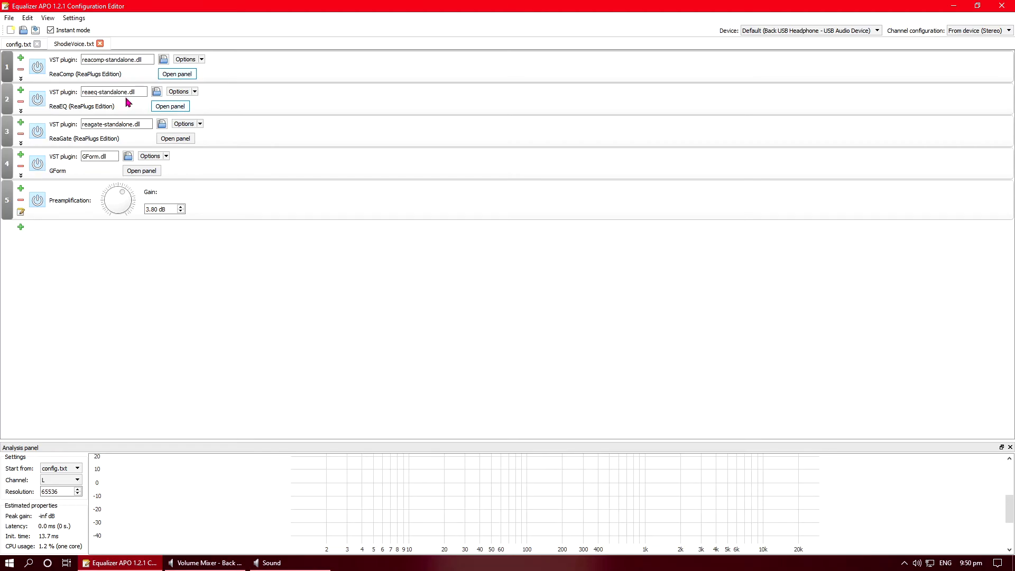
pyautogui.click(164, 106)
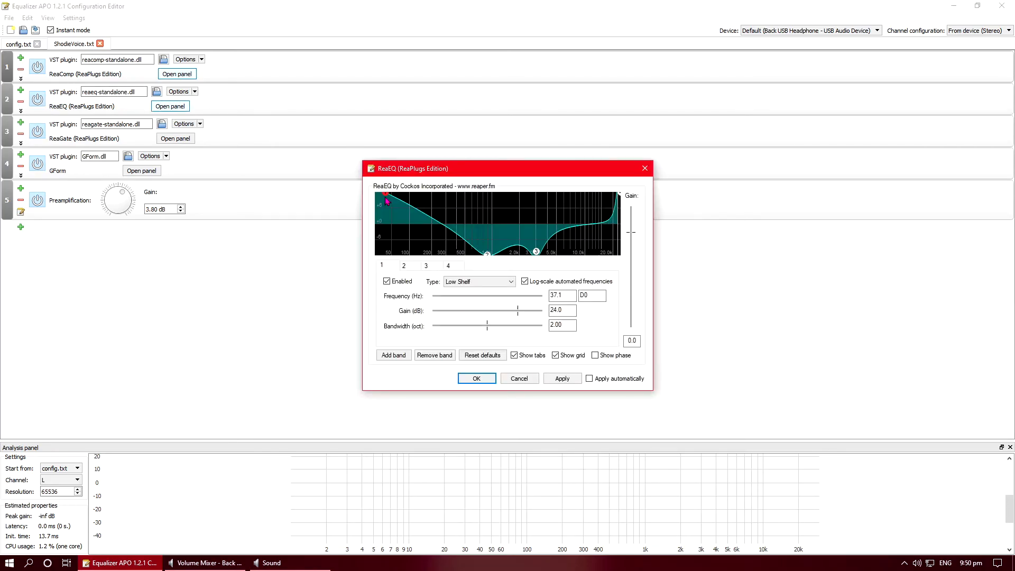
pyautogui.moveTo(386, 200); pyautogui.dragTo(408, 224)
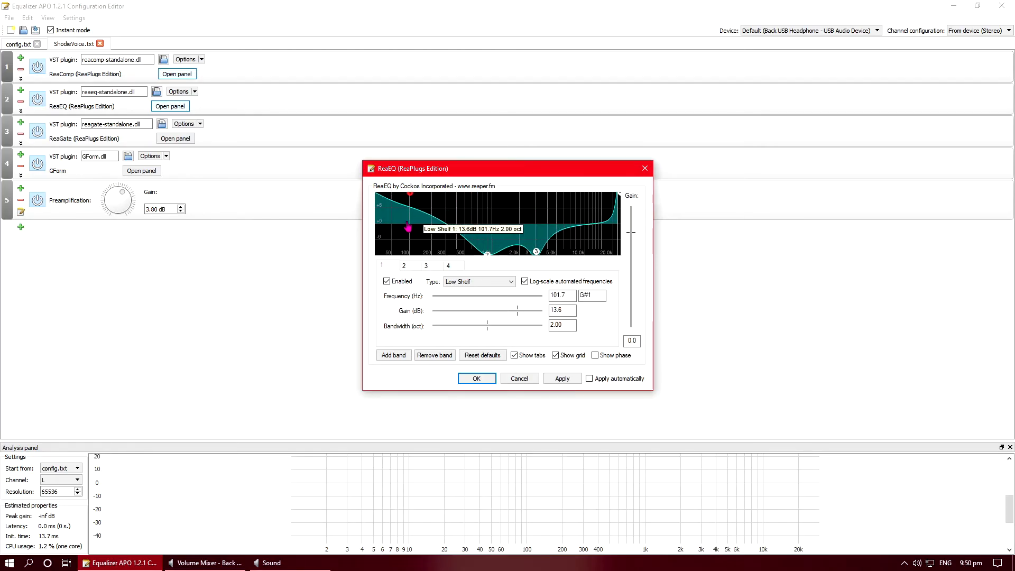
pyautogui.click(590, 379)
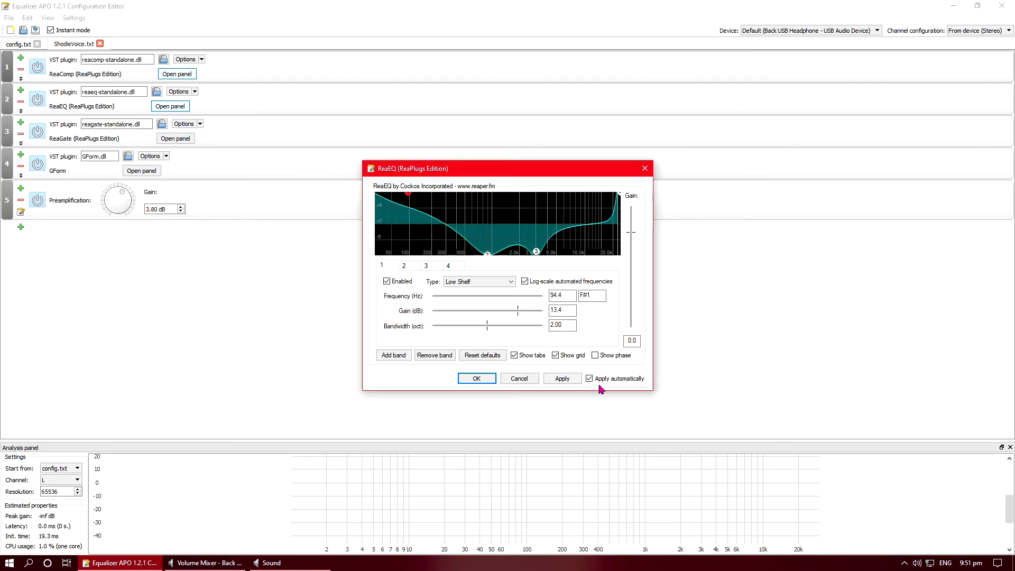
# Step: Reposition the ReaEQ low-shelf band, settling it as a strong boost near 100 Hz
pyautogui.moveTo(419, 205); pyautogui.dragTo(540, 203)
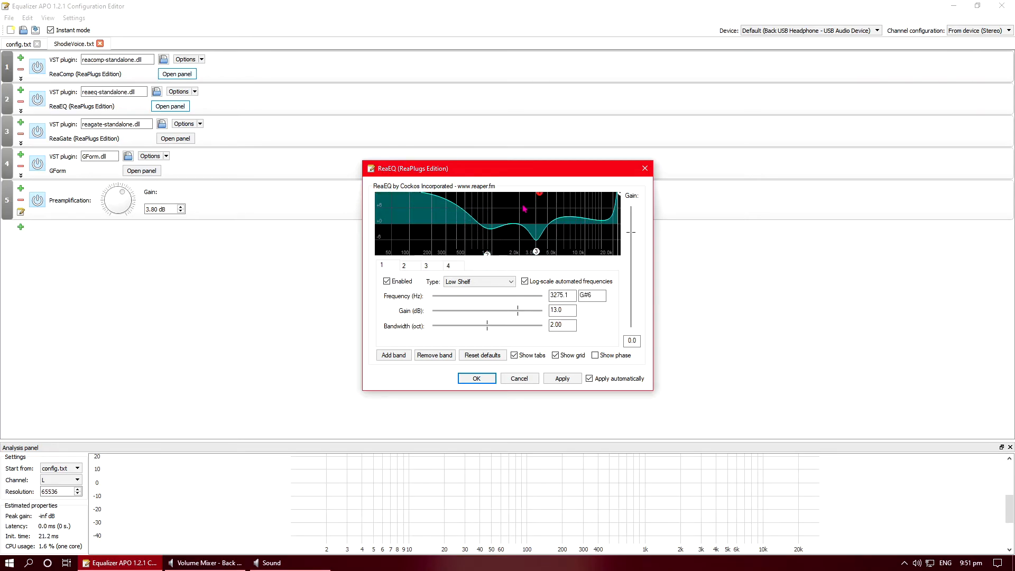
pyautogui.moveTo(540, 199)
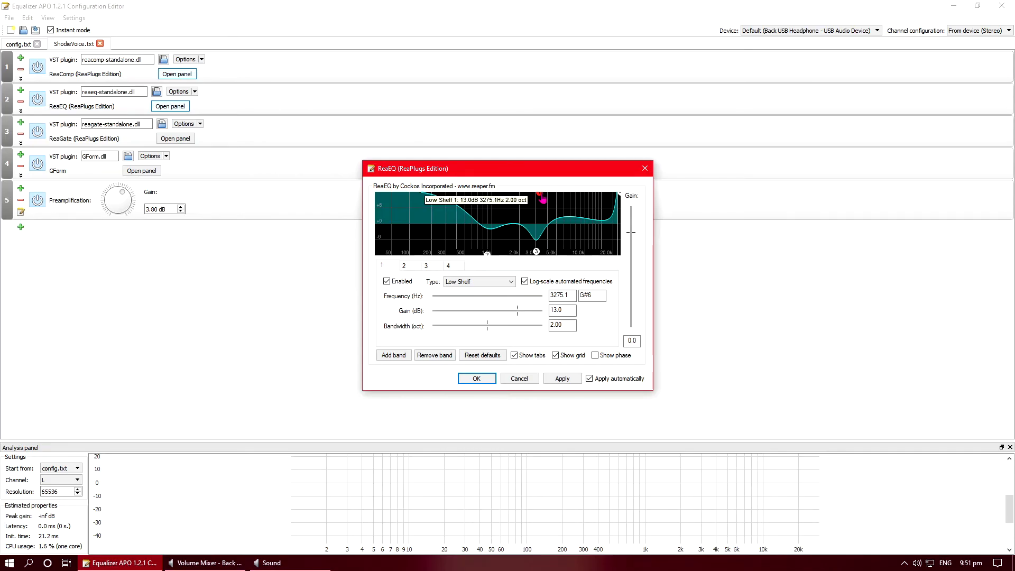
pyautogui.moveTo(543, 200); pyautogui.dragTo(439, 295)
pyautogui.moveTo(378, 249); pyautogui.dragTo(408, 194)
# Step: Pull ReaEQ band 3 around 2.7 kHz down into a cut, raise the high-shelf band near 16.5 kHz, and close the panel
pyautogui.moveTo(487, 253); pyautogui.dragTo(533, 194)
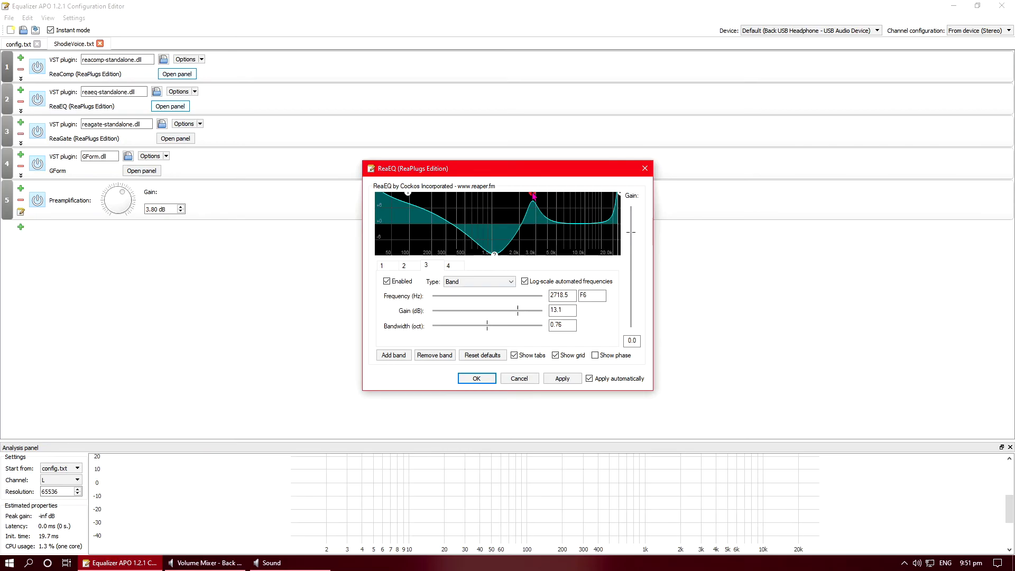
pyautogui.moveTo(532, 194); pyautogui.dragTo(534, 248)
pyautogui.moveTo(619, 194)
pyautogui.mouseDown()
pyautogui.moveTo(606, 231)
pyautogui.moveTo(606, 183)
pyautogui.mouseUp()
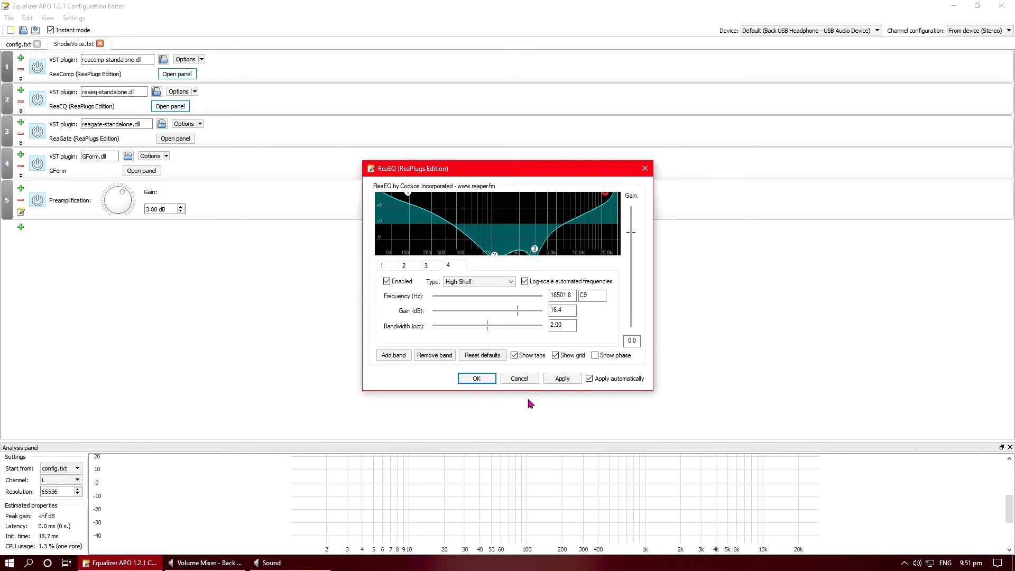
pyautogui.click(523, 380)
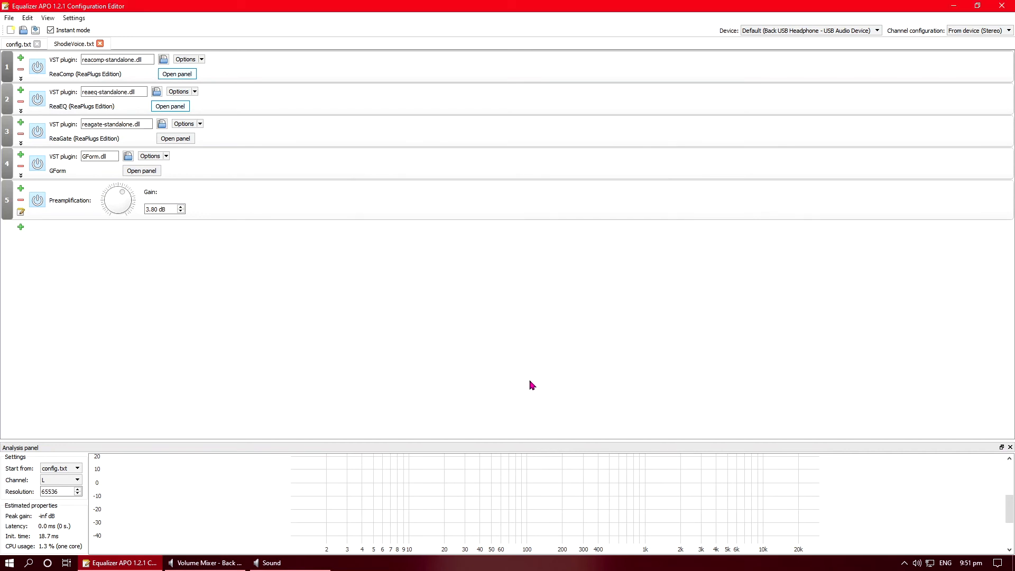
# Step: Open the ReaGate panel, drag its threshold fader, and enable Apply automatically
pyautogui.click(191, 141)
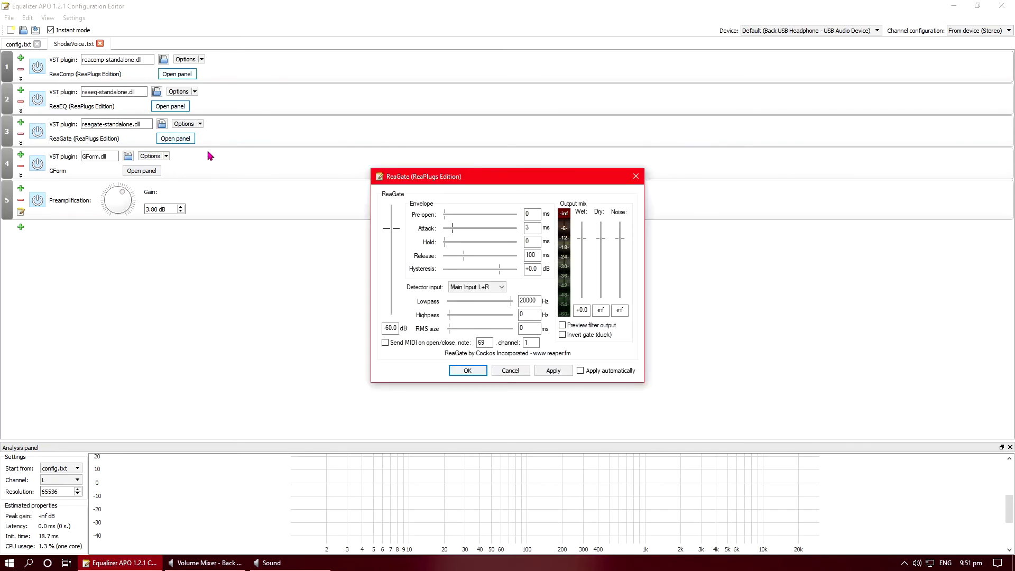
pyautogui.click(391, 229)
pyautogui.moveTo(394, 259); pyautogui.dragTo(396, 295)
pyautogui.moveTo(389, 235); pyautogui.dragTo(394, 307)
pyautogui.click(607, 373)
# Step: Set the ReaGate threshold to -60 dB and close the panel
pyautogui.click(390, 302)
pyautogui.moveTo(390, 303); pyautogui.dragTo(391, 317)
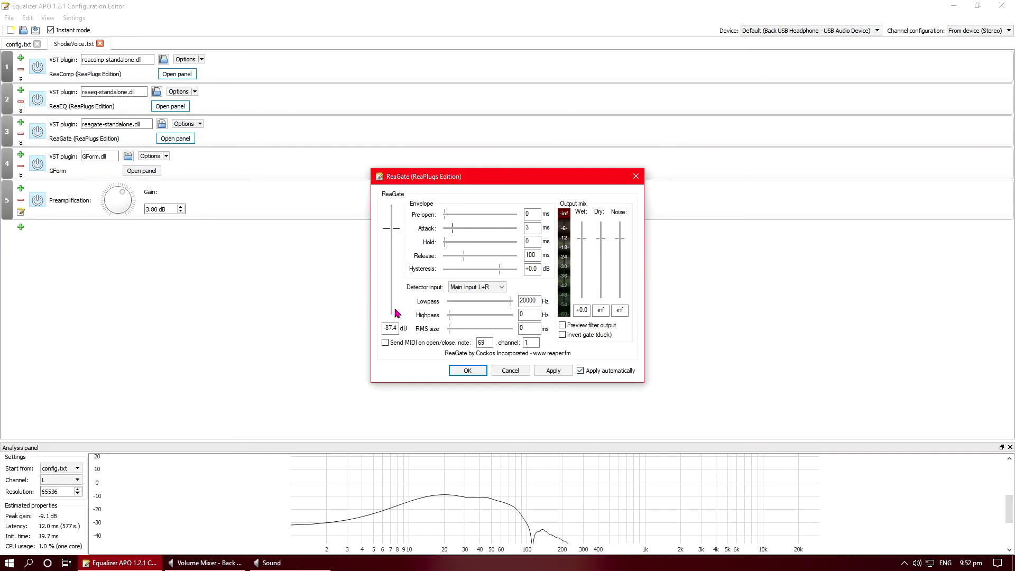
pyautogui.moveTo(392, 315); pyautogui.dragTo(398, 234)
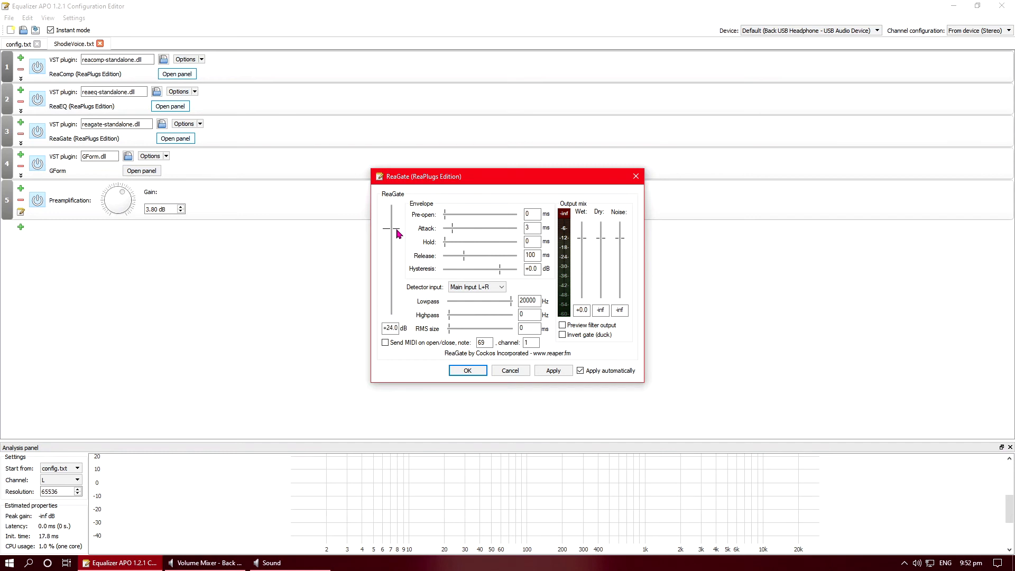
pyautogui.moveTo(398, 233)
pyautogui.mouseDown()
pyautogui.moveTo(390, 208)
pyautogui.moveTo(394, 302)
pyautogui.moveTo(395, 216)
pyautogui.mouseUp()
pyautogui.moveTo(397, 235)
pyautogui.mouseDown()
pyautogui.moveTo(393, 312)
pyautogui.moveTo(394, 228)
pyautogui.mouseUp()
pyautogui.moveTo(394, 230); pyautogui.dragTo(394, 288)
pyautogui.doubleClick(387, 328)
pyautogui.write('-60')
pyautogui.click(503, 372)
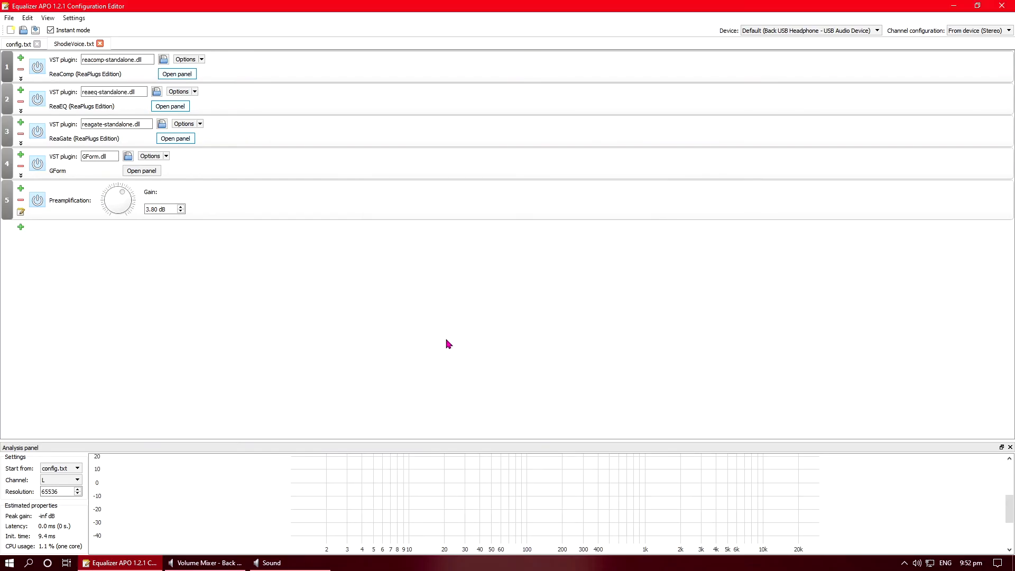
# Step: Open the GForm panel and turn the Pitch and Formant knobs down
pyautogui.click(135, 171)
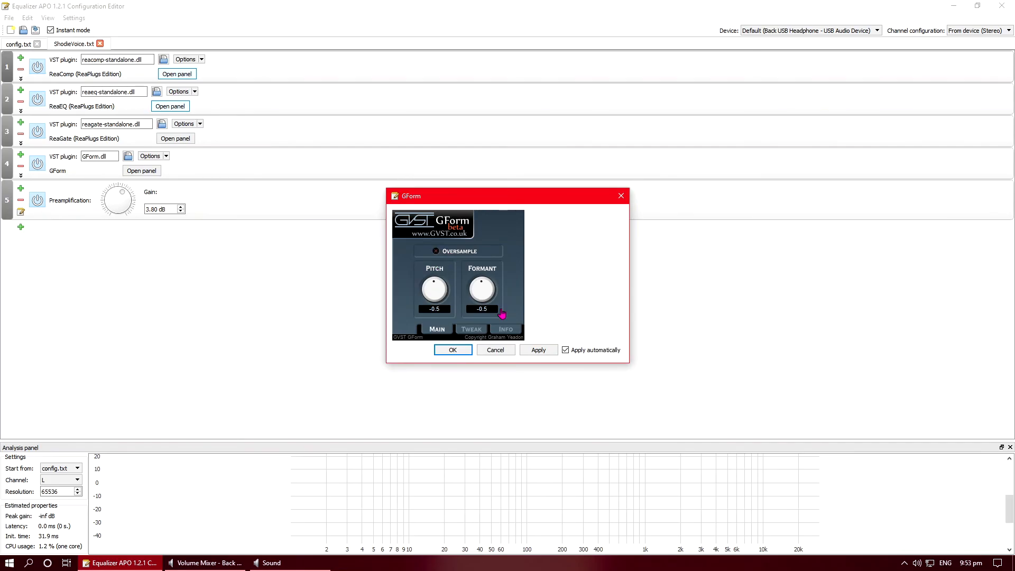
pyautogui.moveTo(438, 288); pyautogui.dragTo(421, 330)
pyautogui.moveTo(482, 285); pyautogui.dragTo(466, 338)
pyautogui.click(575, 352)
pyautogui.click(572, 350)
# Step: Turn the GForm Formant and Pitch knobs back up, clear the Pitch value, and close the panel
pyautogui.moveTo(480, 288); pyautogui.dragTo(514, 246)
pyautogui.moveTo(434, 289); pyautogui.dragTo(474, 199)
pyautogui.click(444, 310)
pyautogui.press('BackSpace')
pyautogui.press('BackSpace')
pyautogui.press('BackSpace')
pyautogui.press('BackSpace')
pyautogui.press('Return')
pyautogui.click(496, 350)
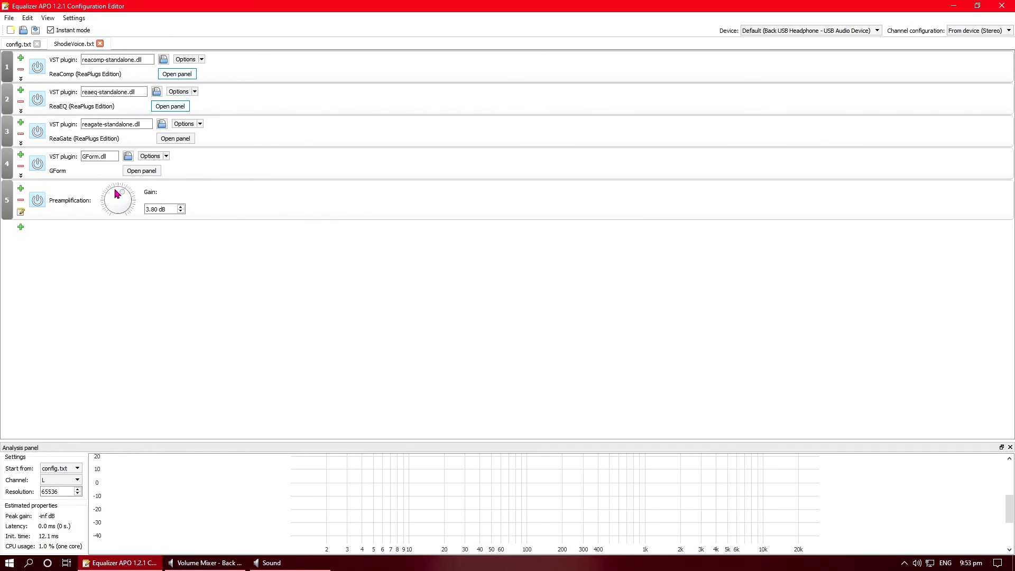
# Step: Raise the preamplification gain to 19.20 dB
pyautogui.moveTo(125, 197)
pyautogui.mouseDown()
pyautogui.moveTo(126, 186)
pyautogui.moveTo(137, 201)
pyautogui.mouseUp()
pyautogui.moveTo(140, 199); pyautogui.dragTo(141, 233)
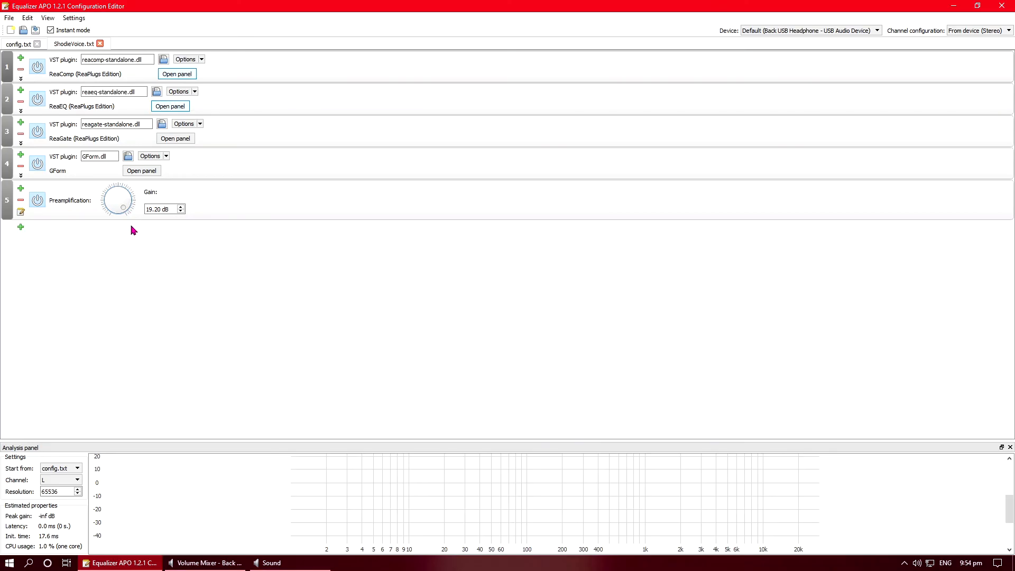